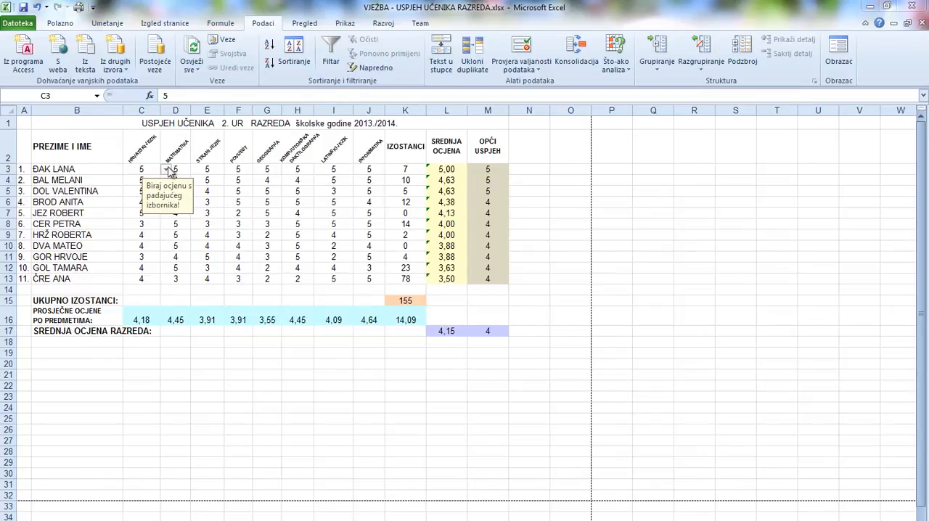
# Examine the grade choices offered for cell C3 in the completed example workbook.
pyautogui.click(169, 168)
pyautogui.click(166, 169)
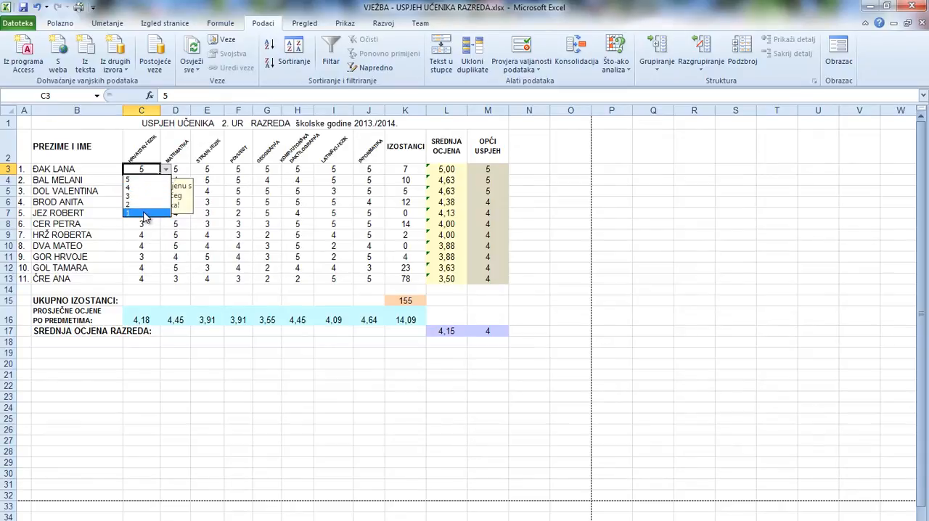
pyautogui.press('Escape')
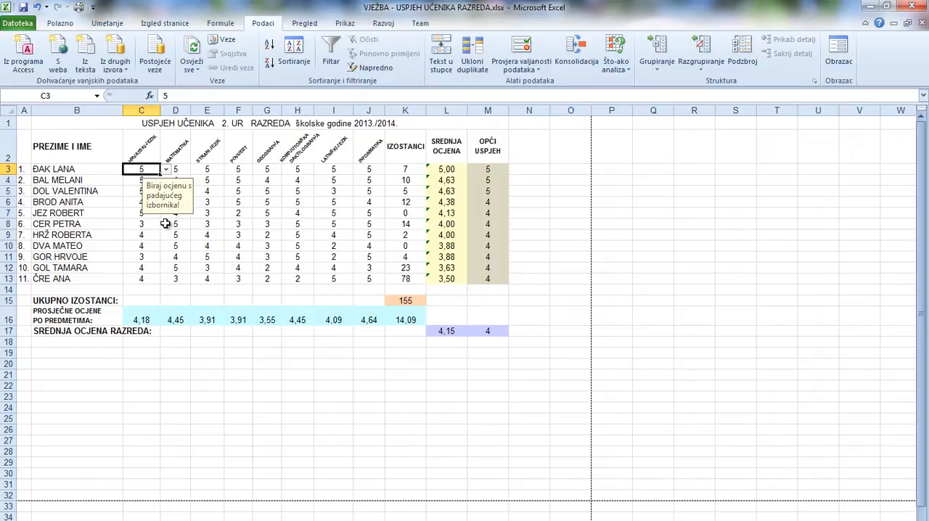
# Switch to the Knjiga2 workbook and enter the grades 1 to 5 in cells A1:A5 of sheet List2.
pyautogui.moveTo(320, 515)
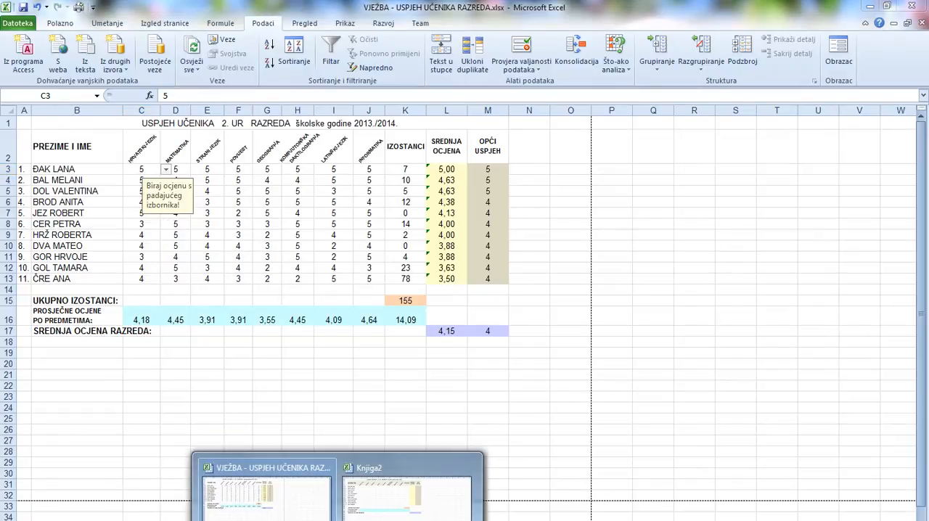
pyautogui.click(389, 501)
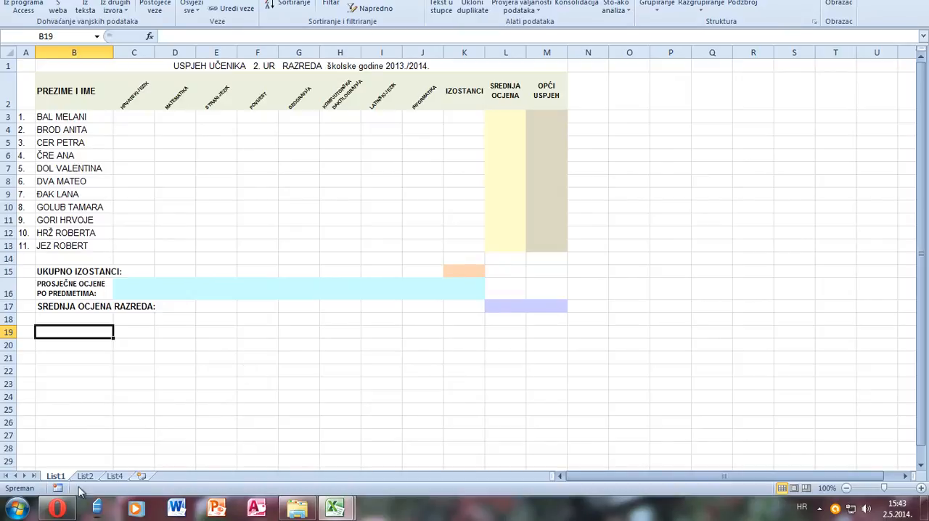
pyautogui.click(86, 477)
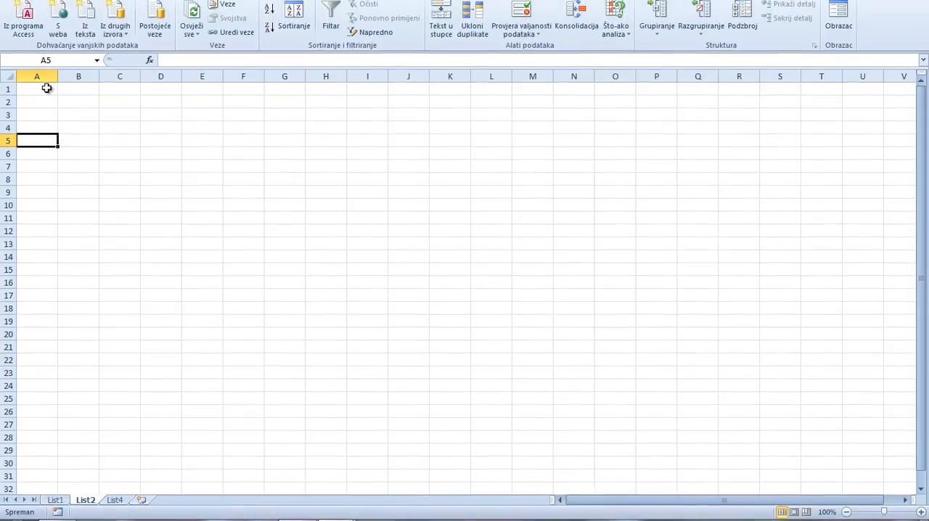
pyautogui.click(46, 88)
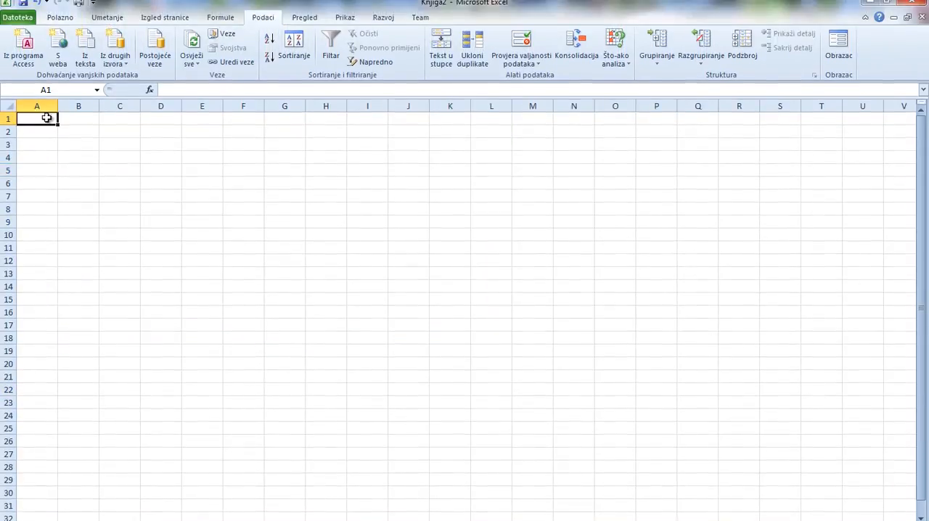
pyautogui.write('1')
pyautogui.press('Return')
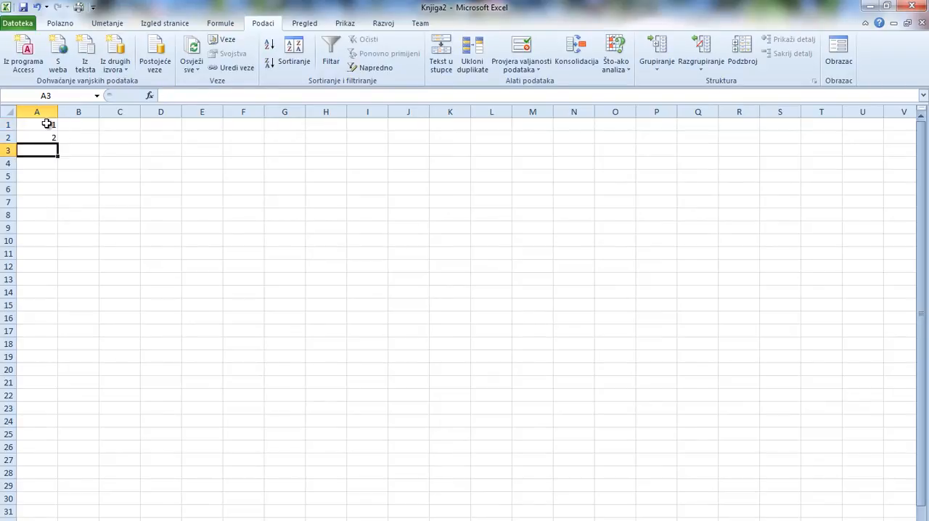
pyautogui.write('2 3 4')
pyautogui.press('Return')
pyautogui.write('5')
pyautogui.press('Return')
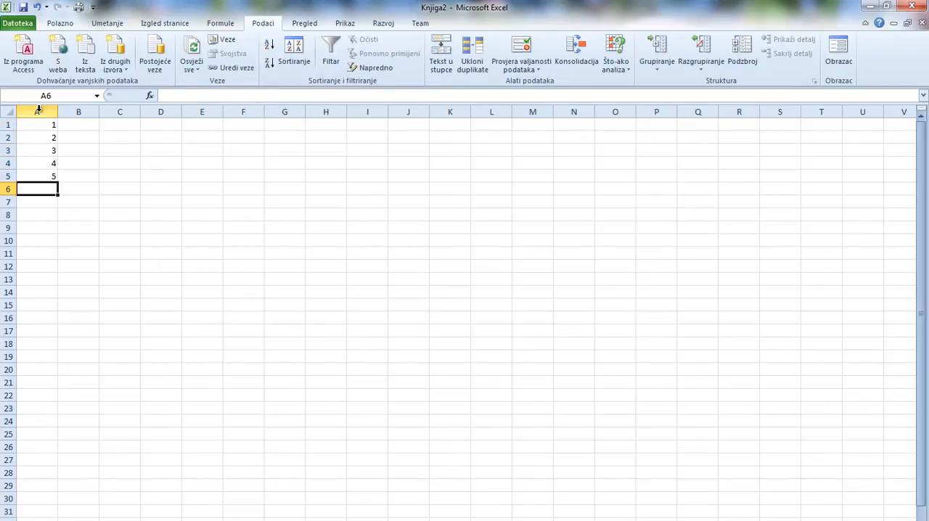
# Name the range A1:A5 containing the grades "ocjene".
pyautogui.moveTo(43, 128); pyautogui.dragTo(49, 175)
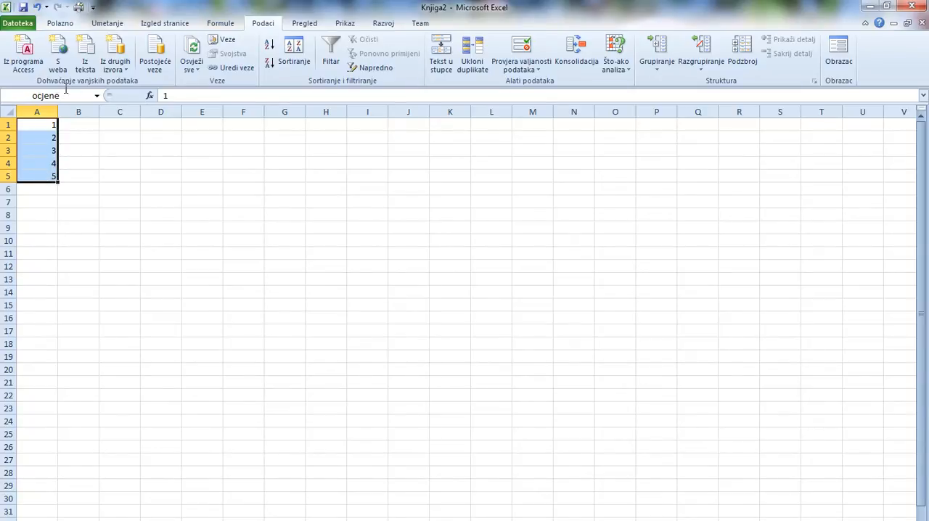
pyautogui.click(64, 99)
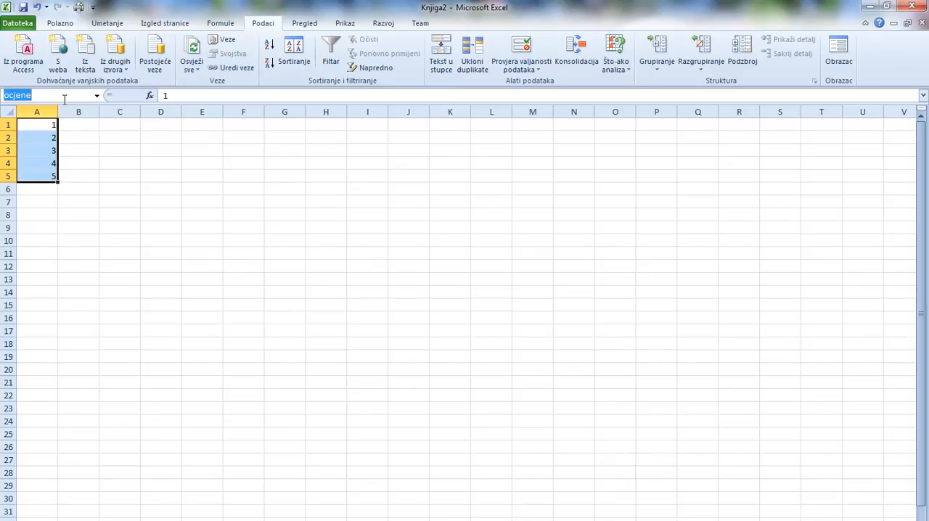
pyautogui.write('ocjene')
pyautogui.press('Return')
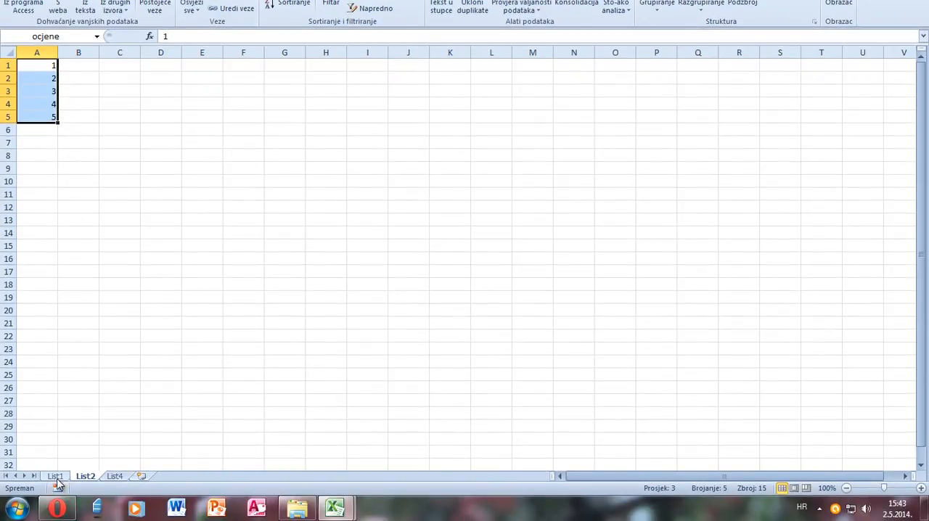
# On sheet List1, set data validation for cell C3 to allow a list (Popis) with the source =ocjene.
pyautogui.click(56, 476)
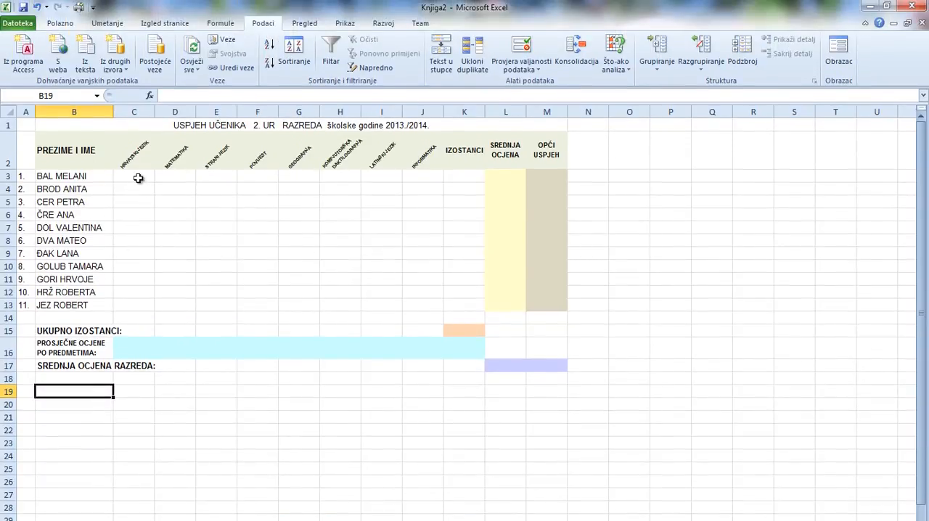
pyautogui.click(138, 175)
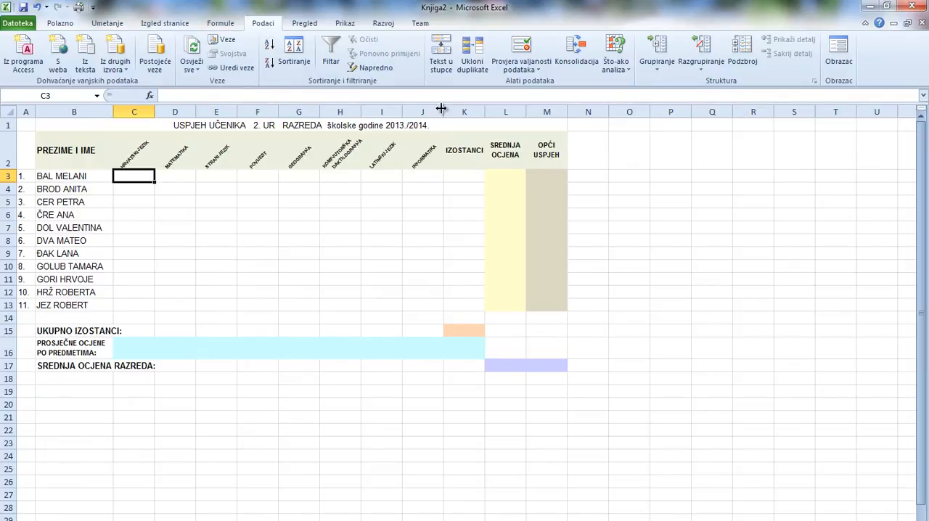
pyautogui.click(540, 72)
pyautogui.click(544, 82)
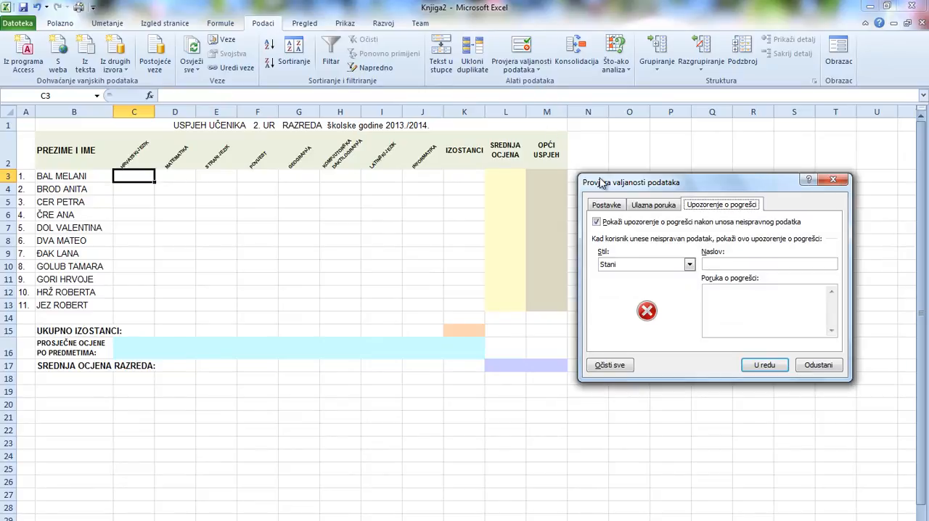
pyautogui.click(607, 206)
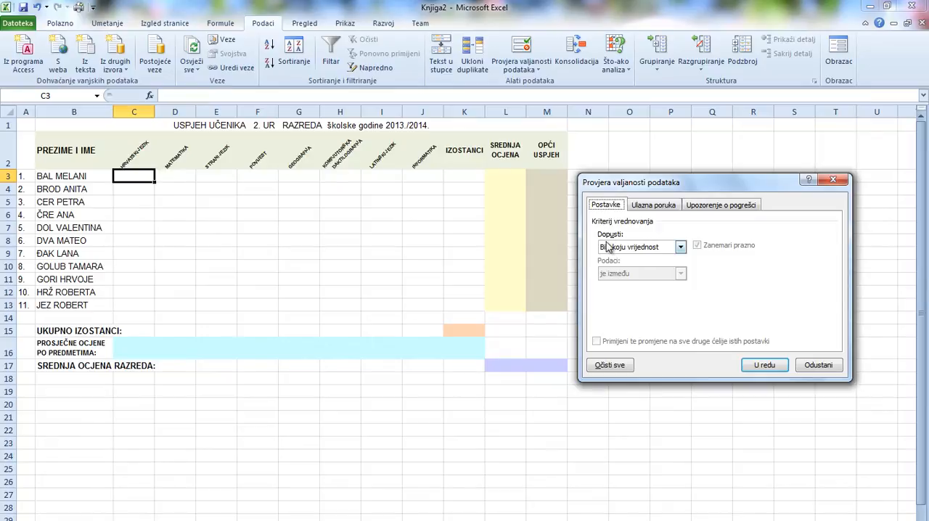
pyautogui.click(681, 248)
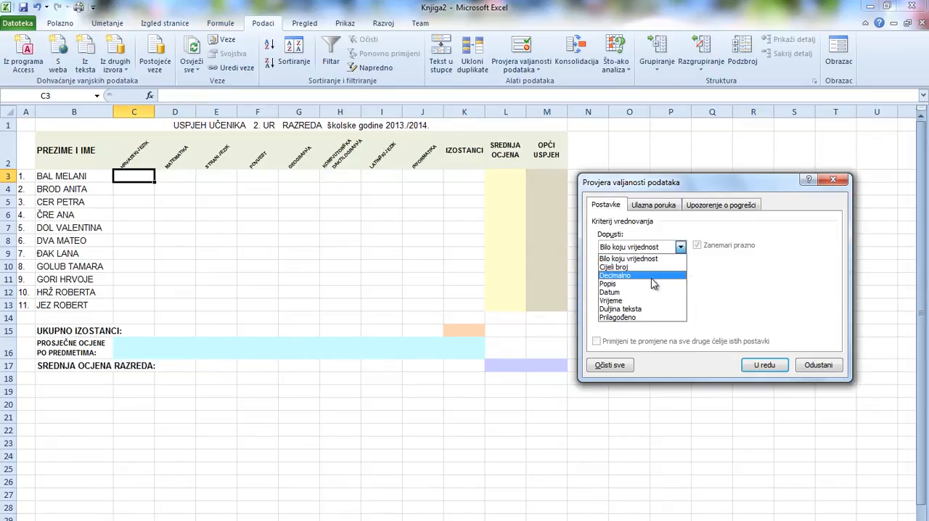
pyautogui.click(609, 285)
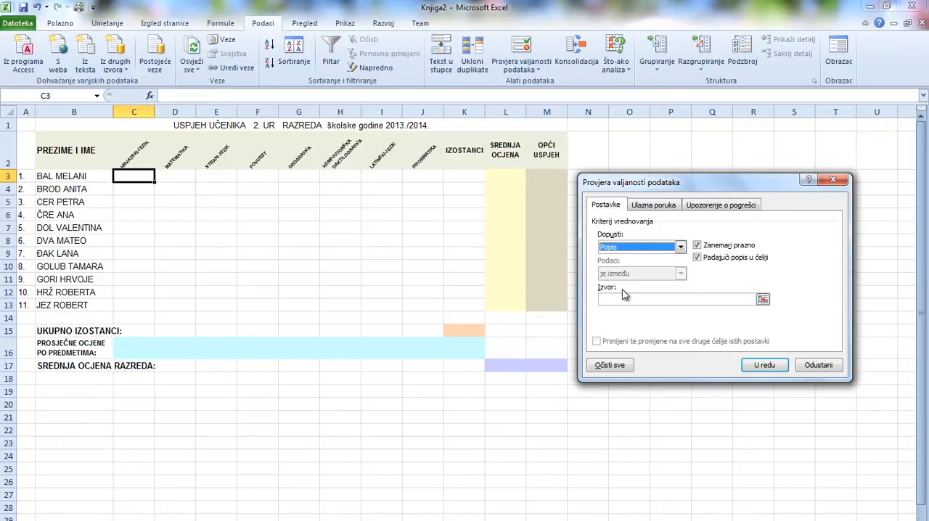
pyautogui.click(609, 300)
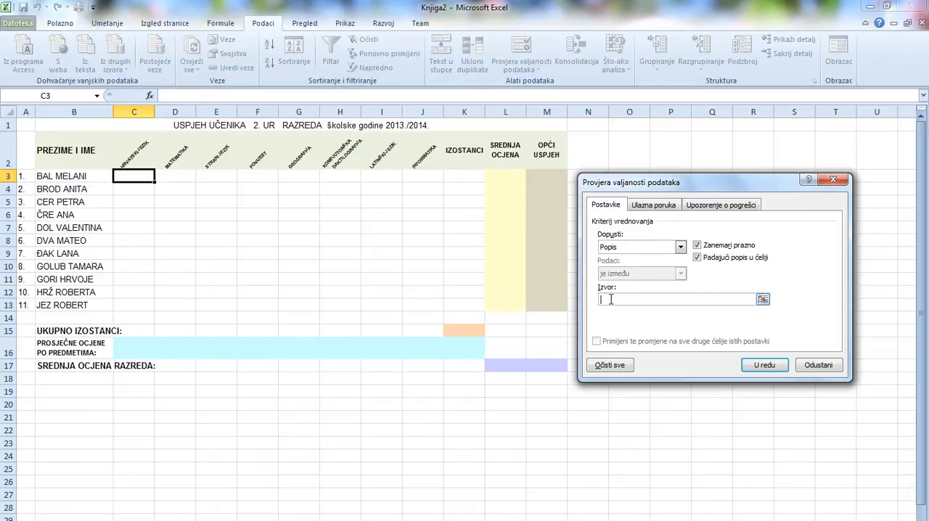
pyautogui.write('=ocjene')
# Give the C3 validation rule the input message "Biraj ocjenu s padajućeg izbornika!" without a title.
pyautogui.click(656, 206)
pyautogui.click(623, 296)
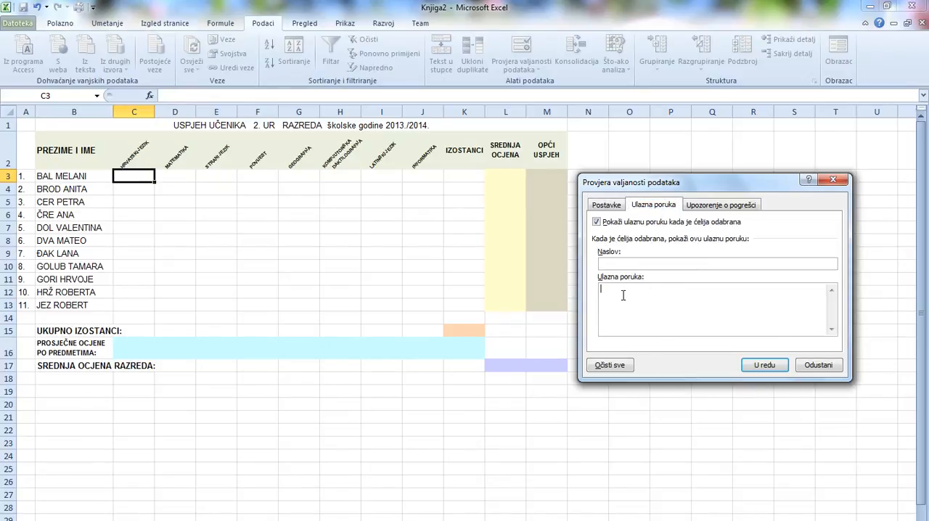
pyautogui.write('Biraj od')
pyautogui.write('jenu s padajućeg izbornika!')
# Preview the Upozorenje and Informacije error alert styles and set the style to Stani.
pyautogui.click(732, 207)
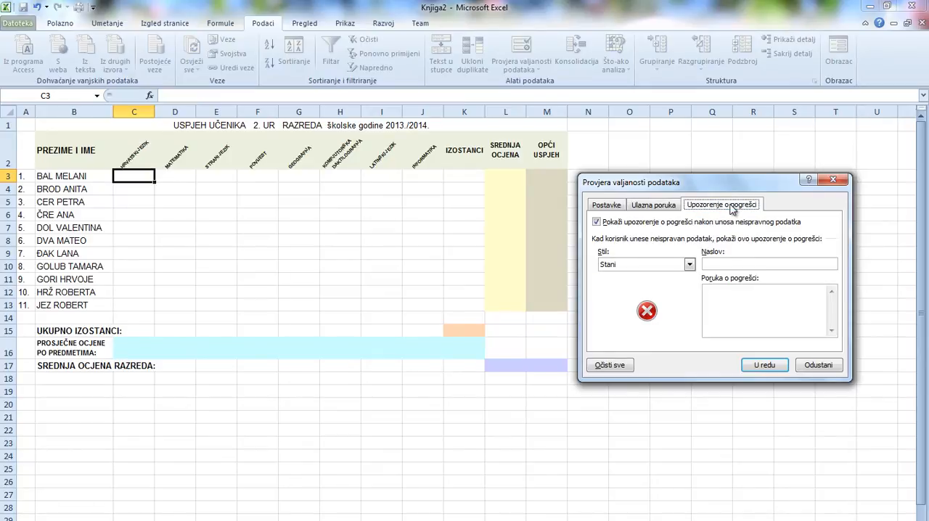
pyautogui.click(689, 266)
pyautogui.click(635, 284)
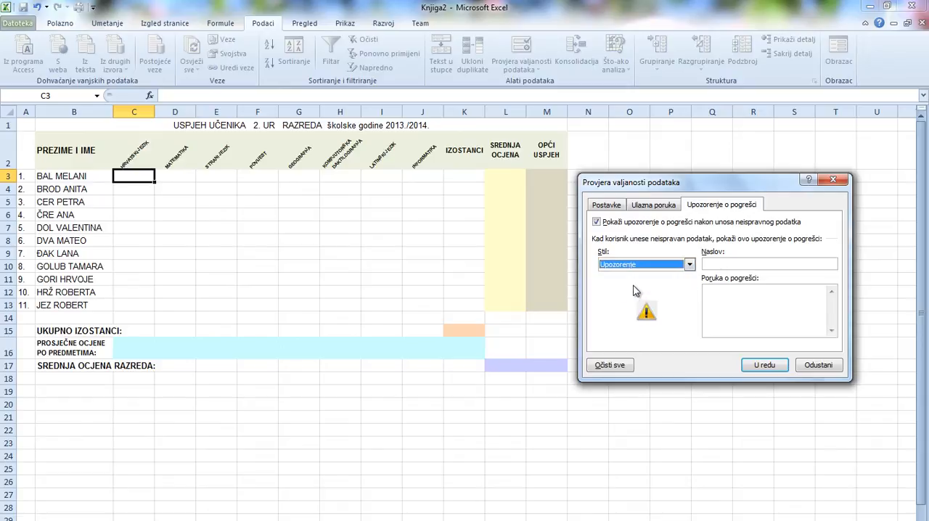
pyautogui.click(690, 266)
pyautogui.click(627, 294)
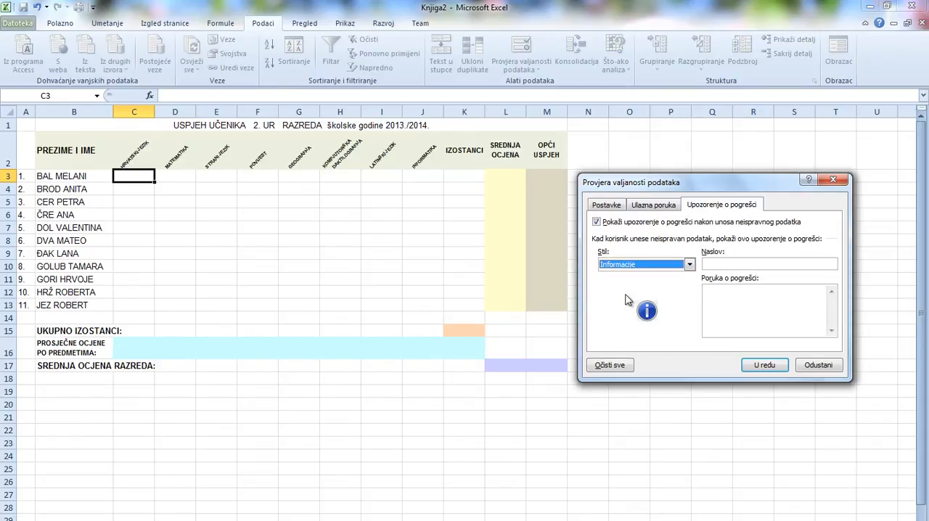
pyautogui.click(689, 265)
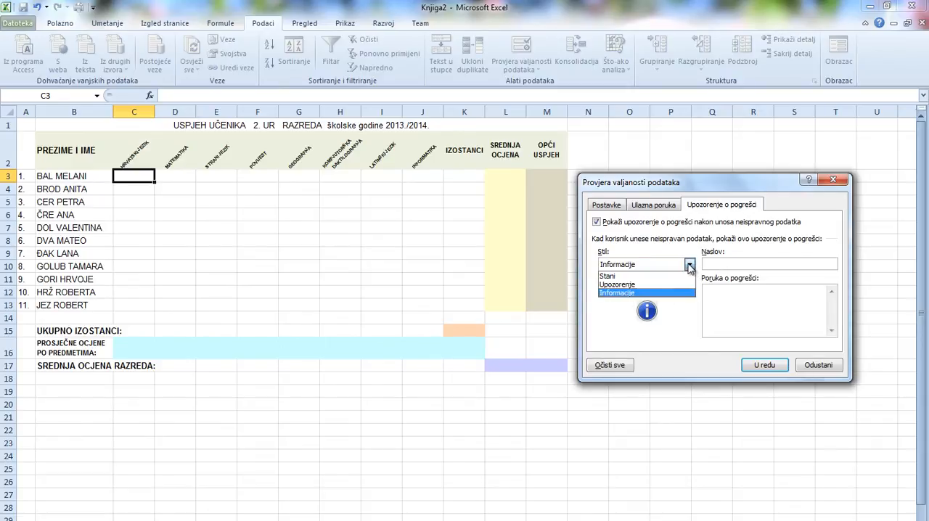
pyautogui.click(608, 276)
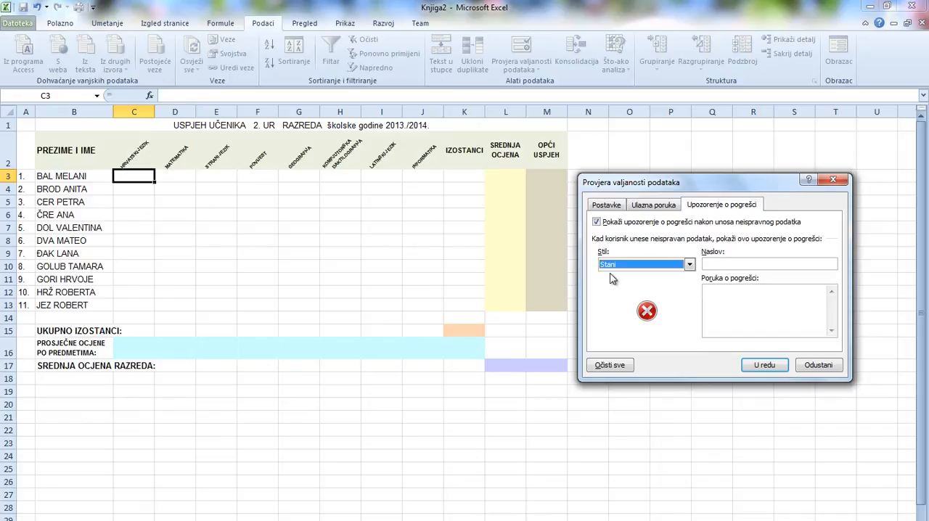
# Title the error alert "Pogreška!" with the message "Biraj ocjenu s padajućeg izbornika!" and apply the validation to C3.
pyautogui.click(714, 265)
pyautogui.write('Pogreška')
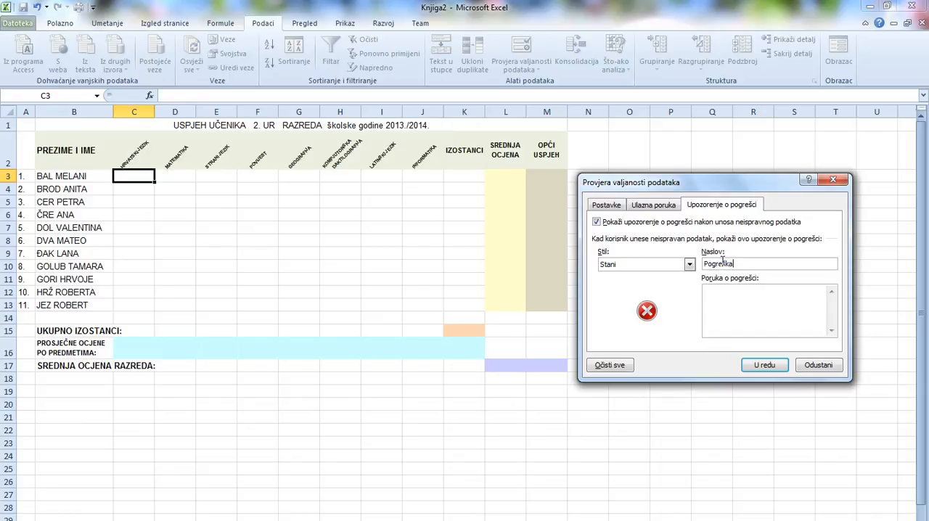
pyautogui.write('!')
pyautogui.press('Tab')
pyautogui.write('Biraj ocjenu s padajućeg izbornika!')
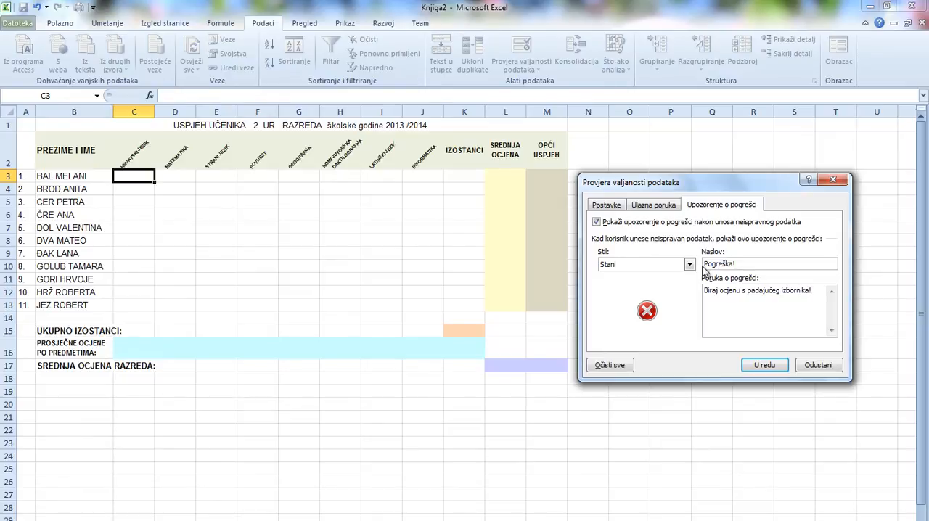
pyautogui.click(766, 367)
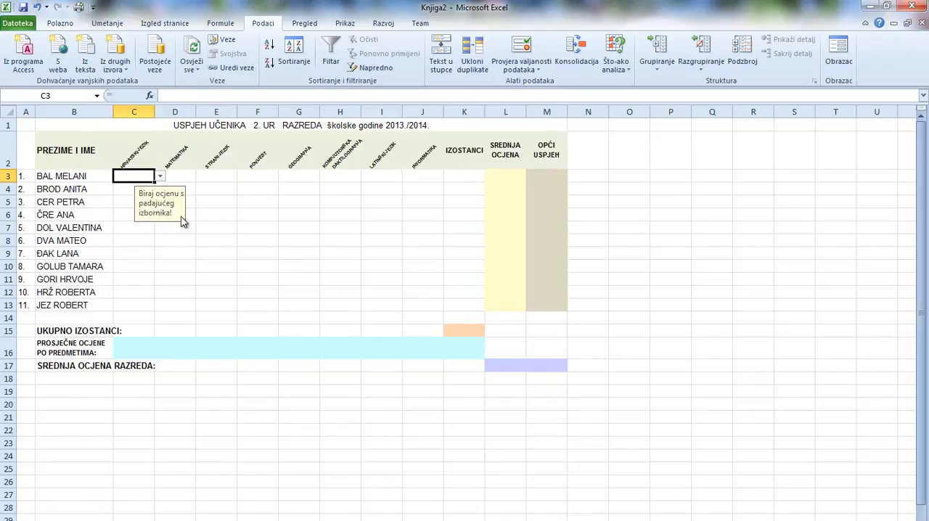
# Sort the grades in A1:A5 of sheet List2 in descending order and return to sheet List1.
pyautogui.click(160, 177)
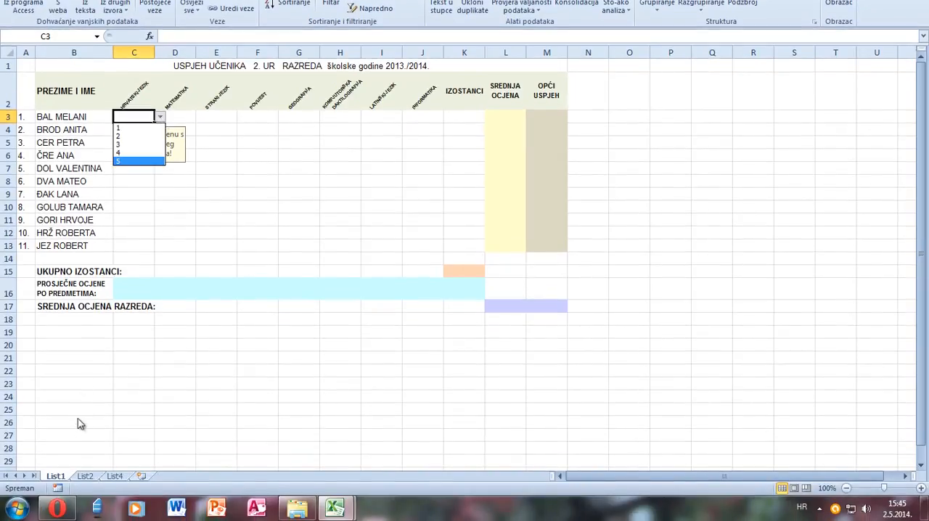
pyautogui.click(90, 479)
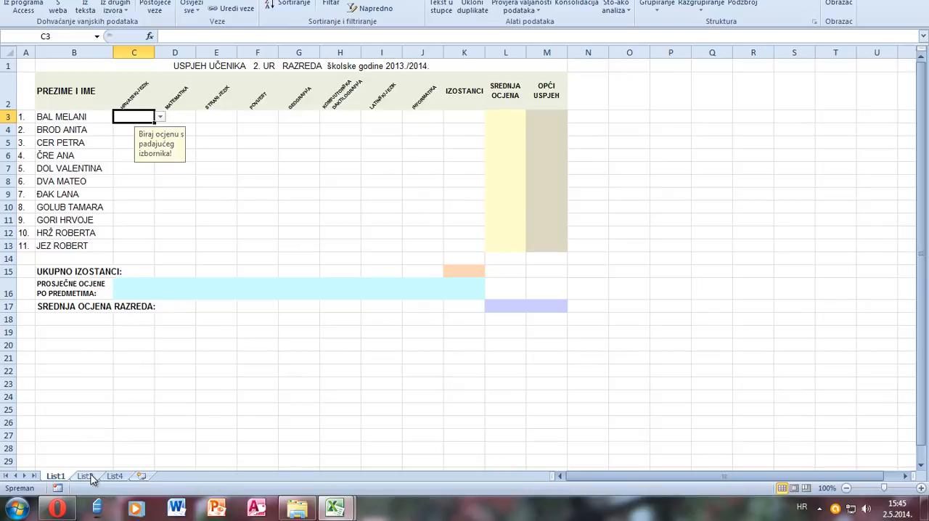
pyautogui.click(90, 479)
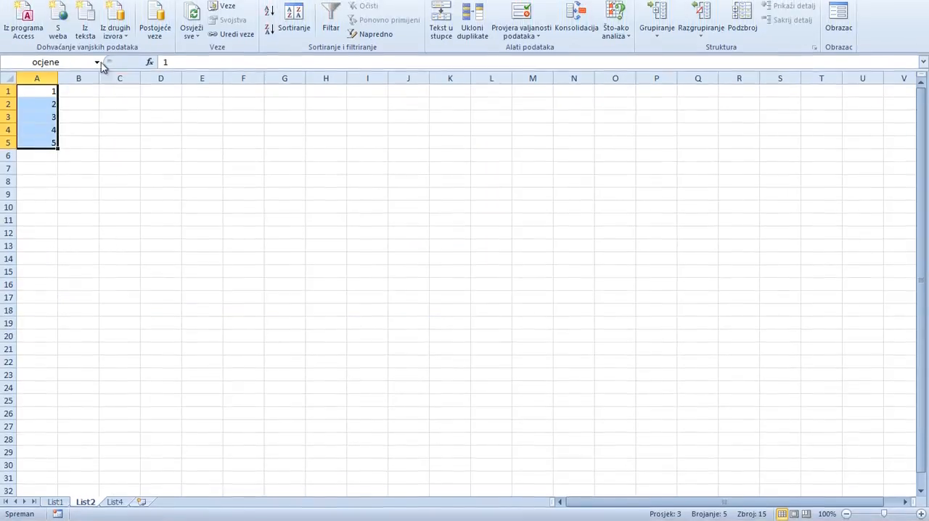
pyautogui.click(61, 24)
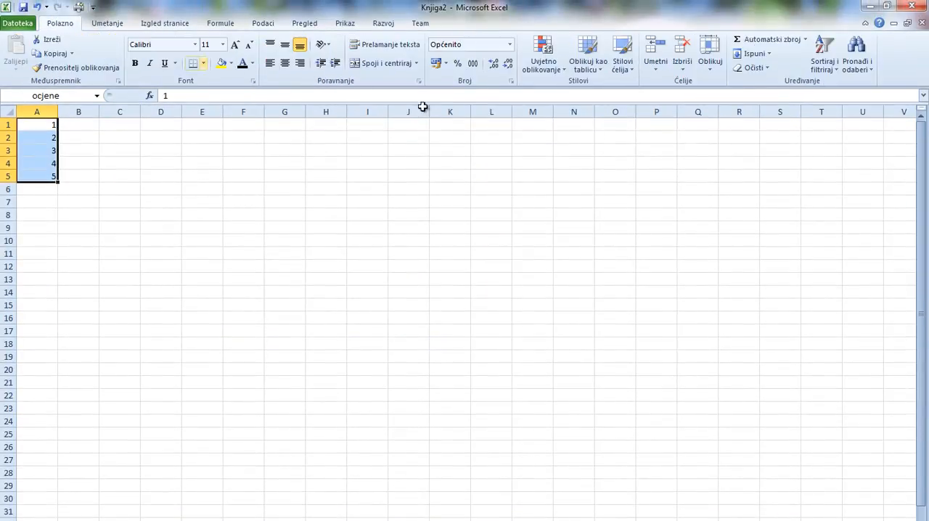
pyautogui.click(834, 71)
pyautogui.click(840, 105)
pyautogui.click(211, 359)
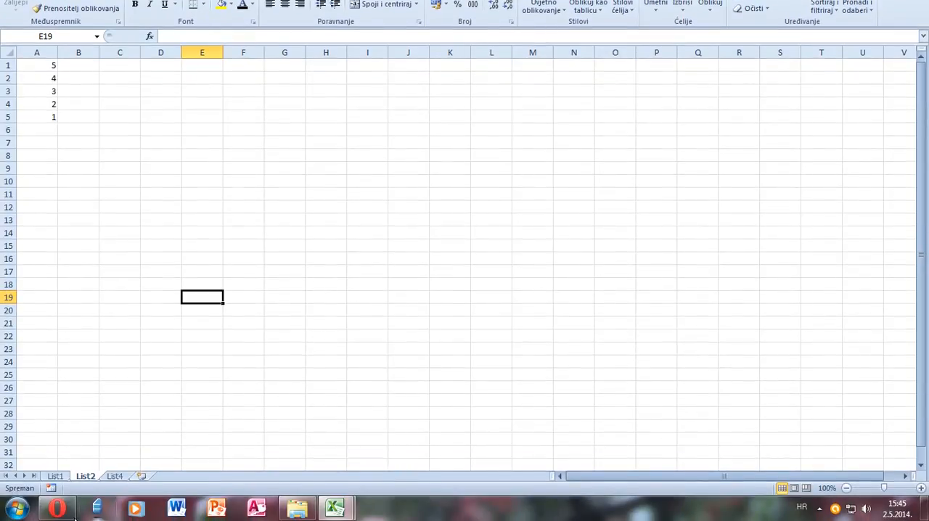
pyautogui.click(57, 476)
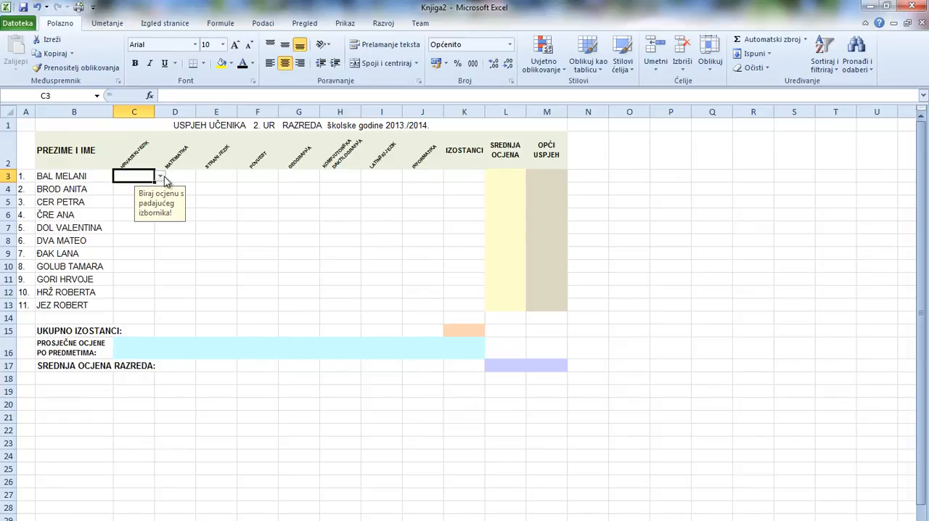
# Test the C3 validation by choosing grade 5 from its list, replacing it with the invalid grade 6, retrying and clearing the entry.
pyautogui.click(161, 179)
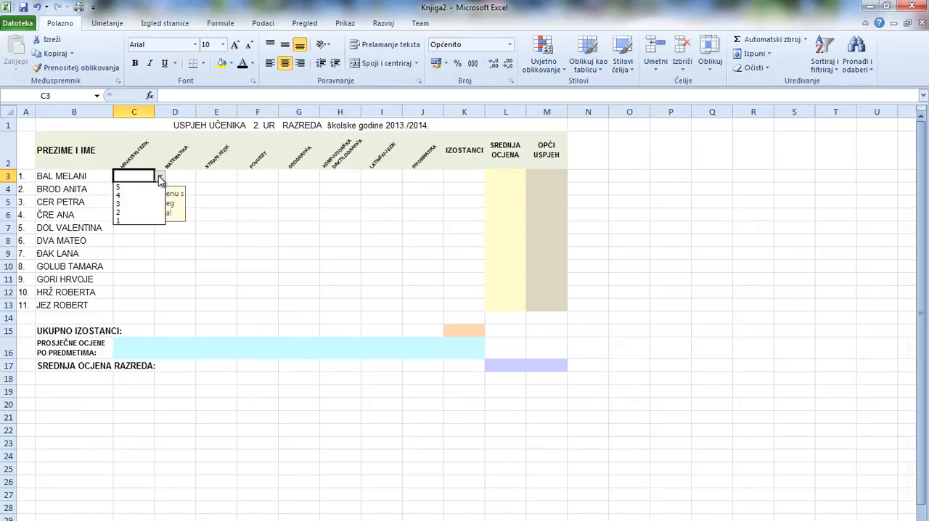
pyautogui.click(122, 187)
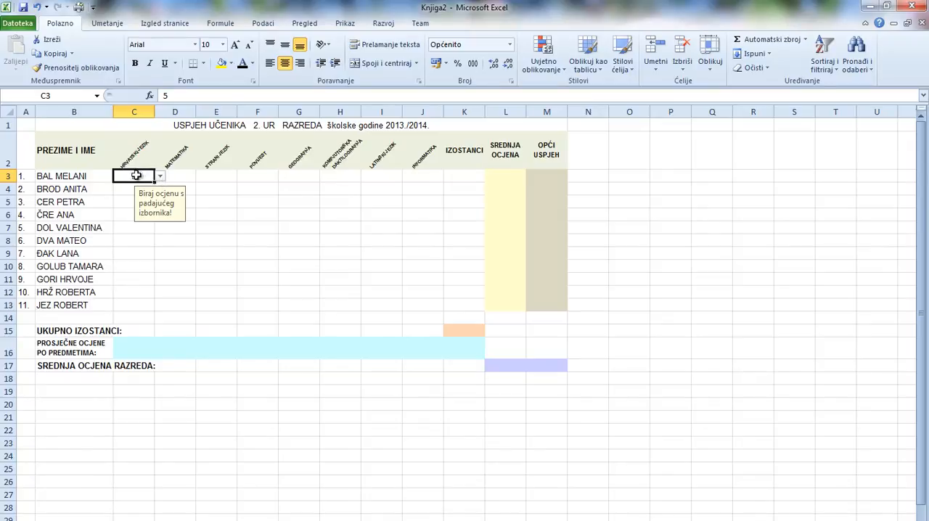
pyautogui.press('BackSpace')
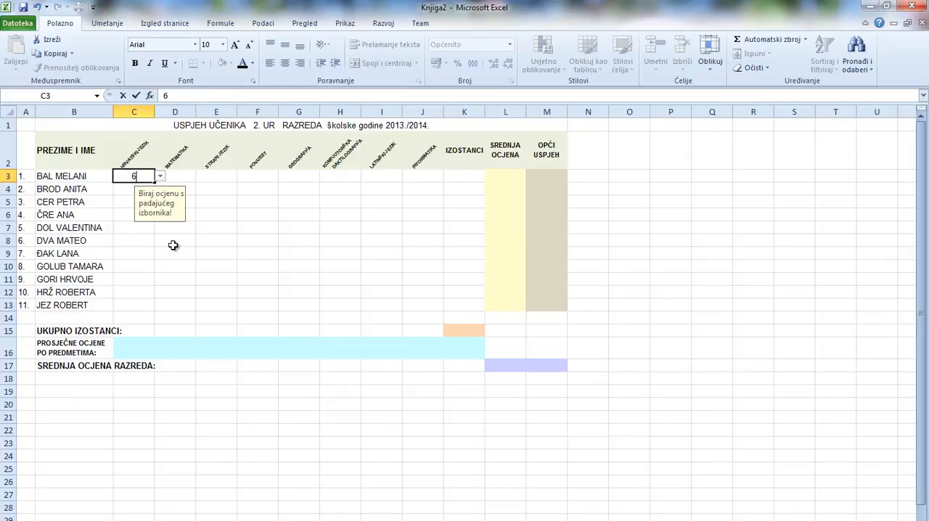
pyautogui.click(191, 178)
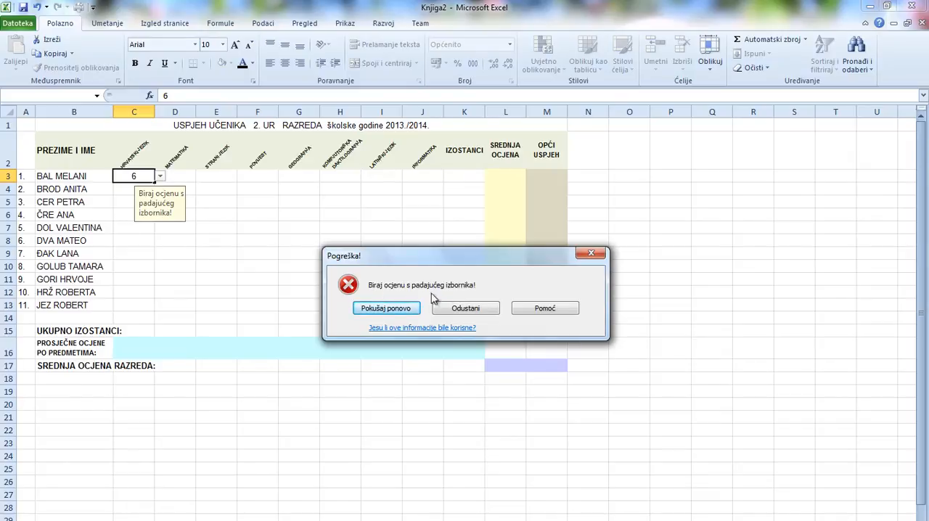
pyautogui.click(403, 311)
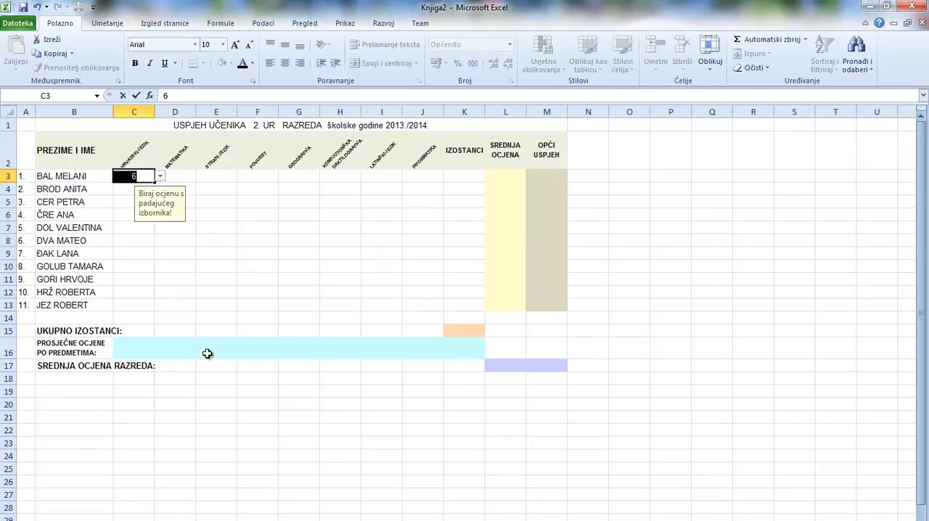
pyautogui.press('BackSpace')
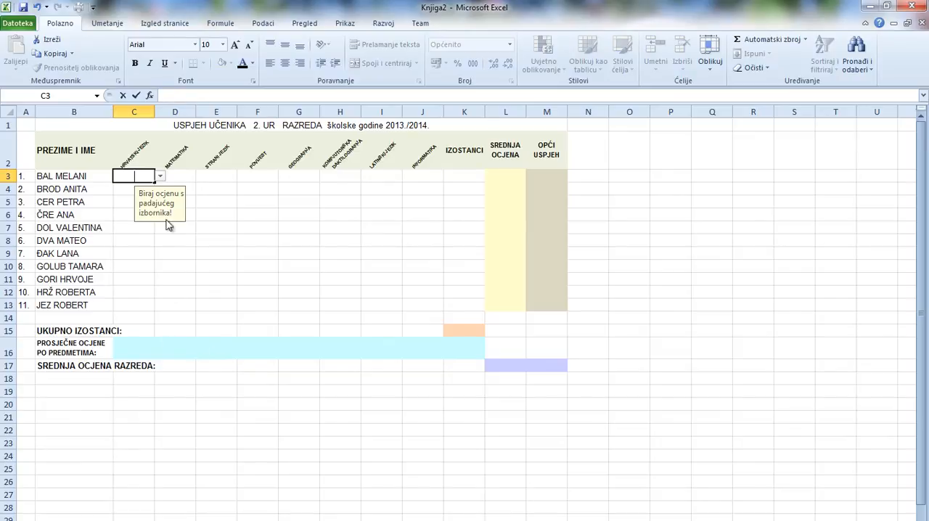
# Choose grade 5 again from the C3 drop-down list, delete it and reselect the empty cell.
pyautogui.click(160, 176)
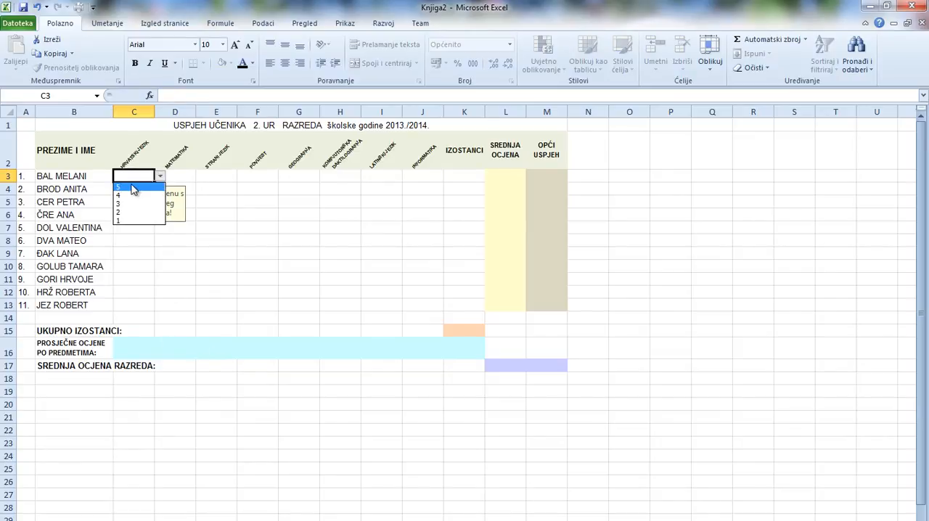
pyautogui.click(130, 187)
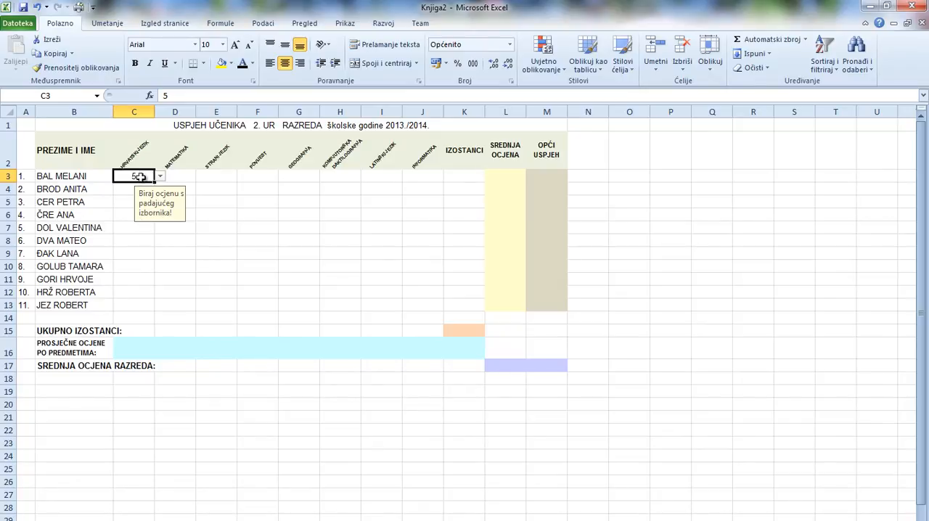
pyautogui.press('BackSpace')
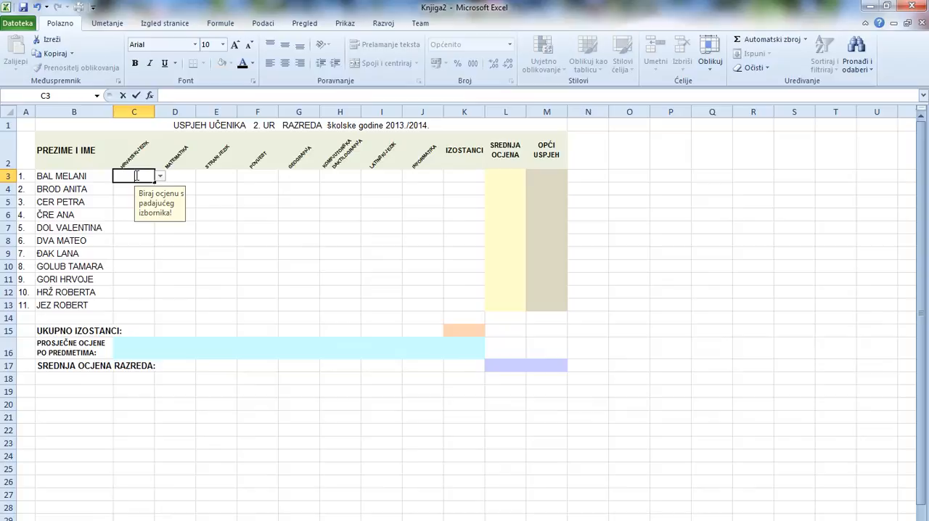
pyautogui.click(204, 201)
pyautogui.click(131, 165)
pyautogui.click(136, 178)
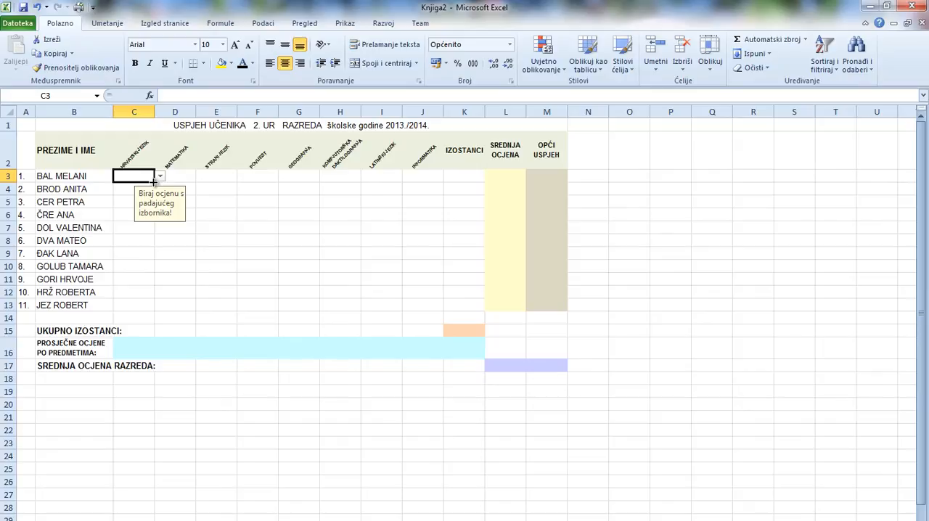
# Fill the C3 validation across to J3 and down column C to row 13.
pyautogui.moveTo(152, 181); pyautogui.dragTo(424, 180)
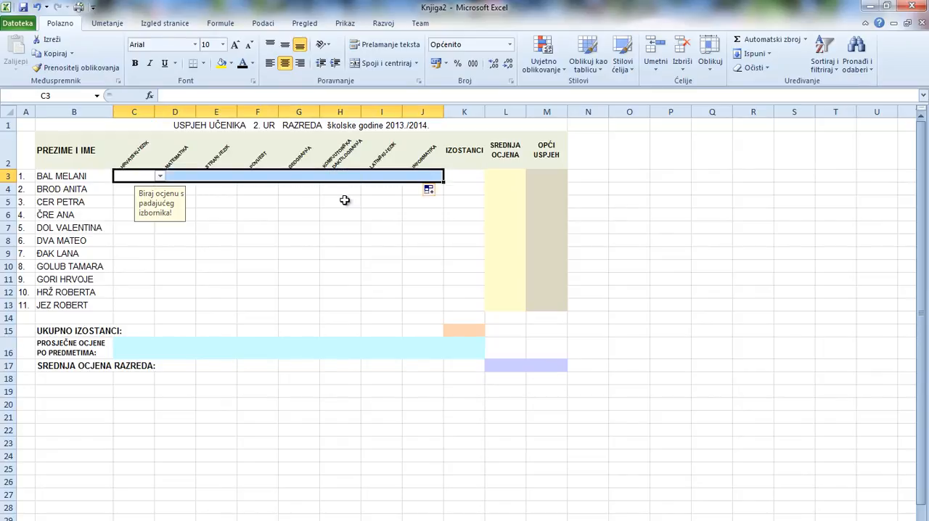
pyautogui.click(136, 176)
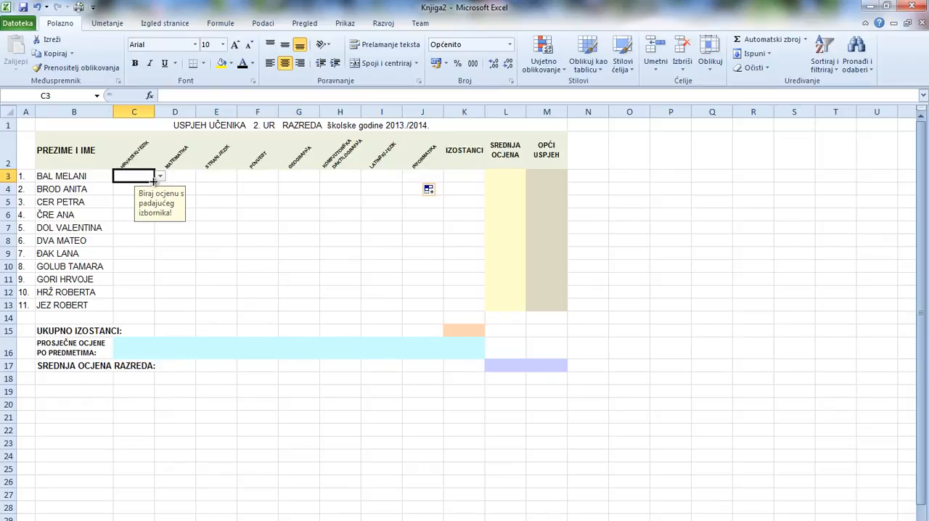
pyautogui.moveTo(154, 181); pyautogui.dragTo(158, 308)
# Fill the validation from each of the cells D3 through J3 down its subject column to row 13.
pyautogui.click(184, 176)
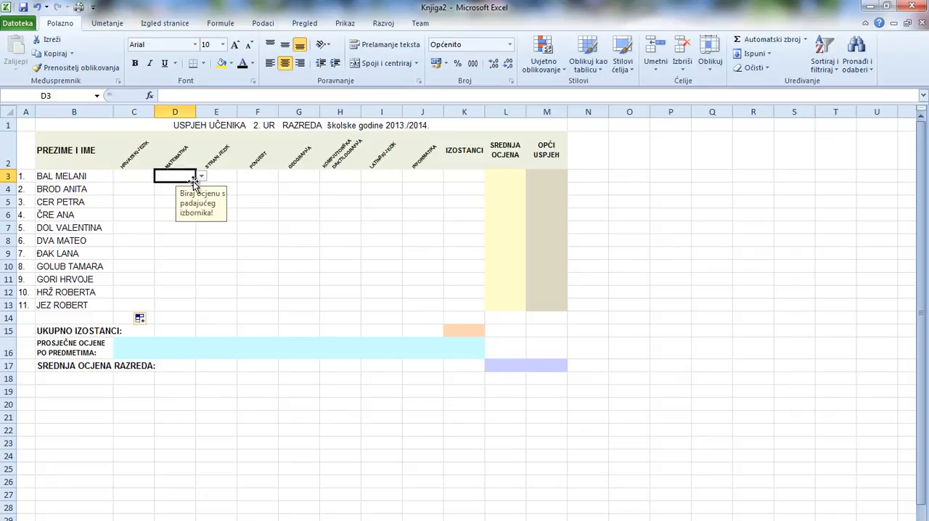
pyautogui.moveTo(196, 182); pyautogui.dragTo(197, 308)
pyautogui.click(226, 181)
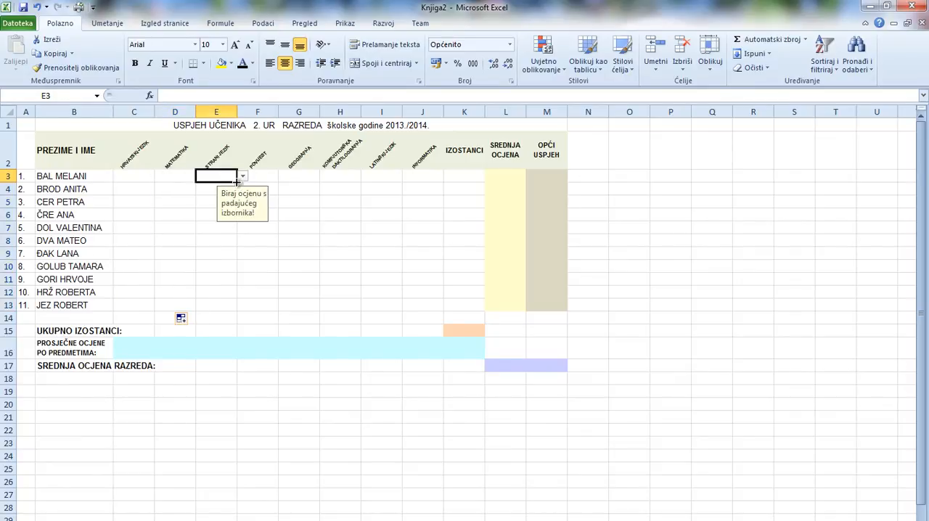
pyautogui.moveTo(236, 183); pyautogui.dragTo(240, 311)
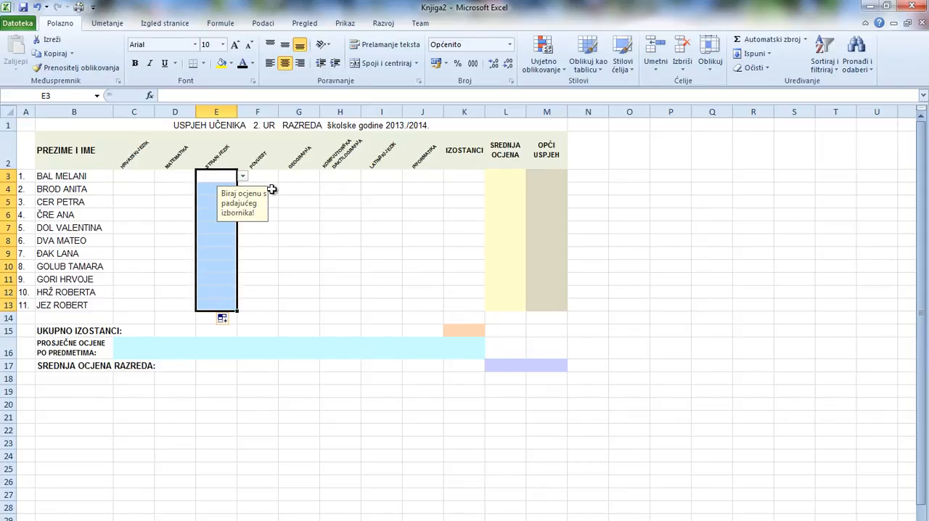
pyautogui.click(269, 178)
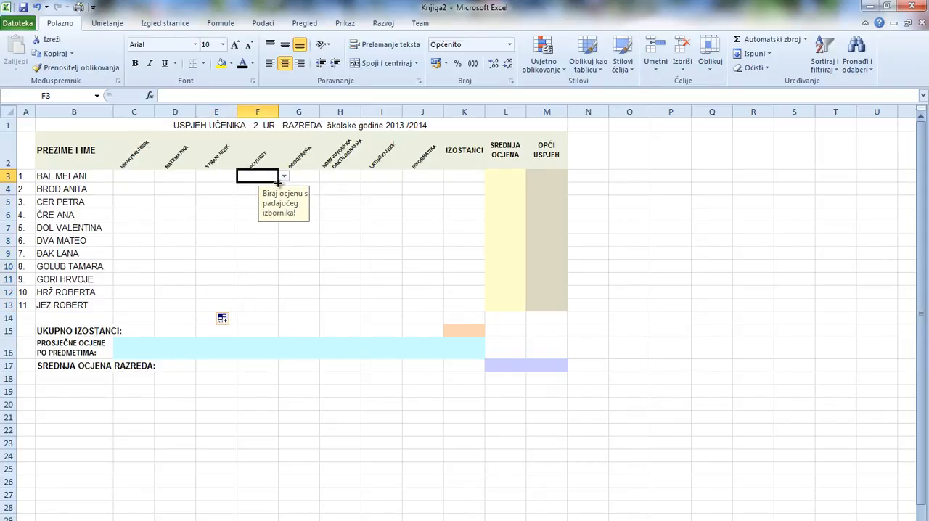
pyautogui.moveTo(278, 182); pyautogui.dragTo(283, 308)
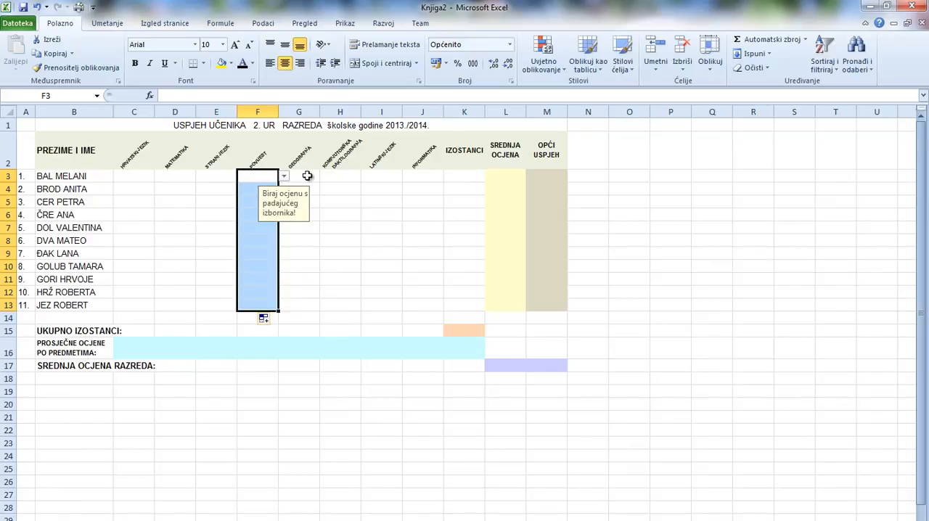
pyautogui.click(307, 176)
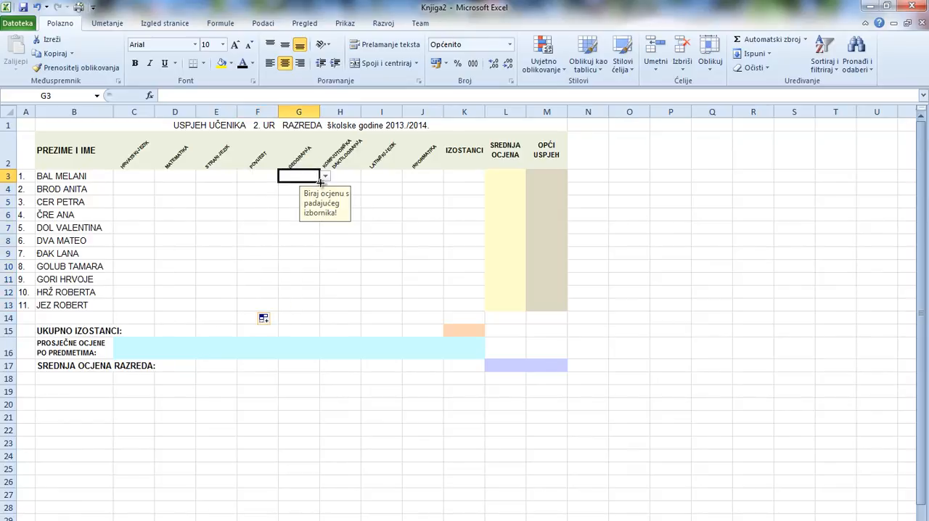
pyautogui.moveTo(318, 182); pyautogui.dragTo(318, 308)
pyautogui.click(347, 178)
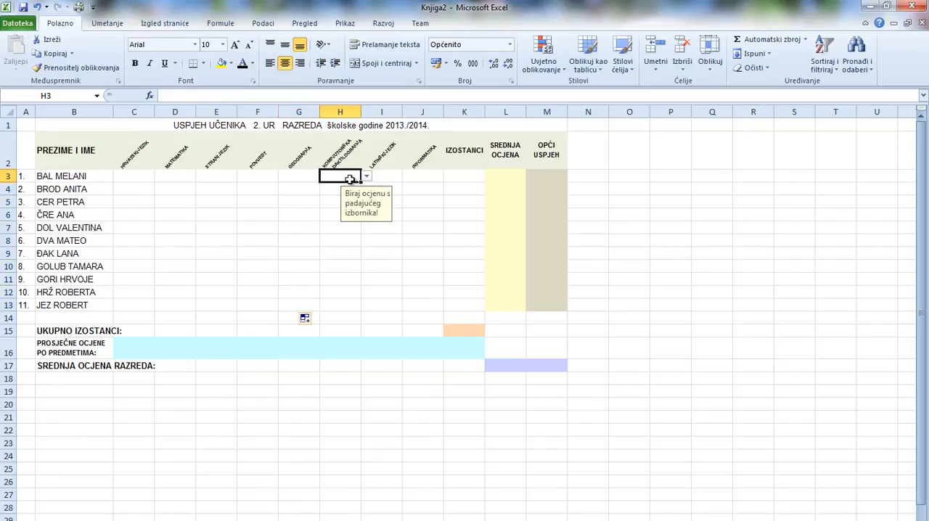
pyautogui.moveTo(359, 184); pyautogui.dragTo(361, 311)
pyautogui.click(385, 180)
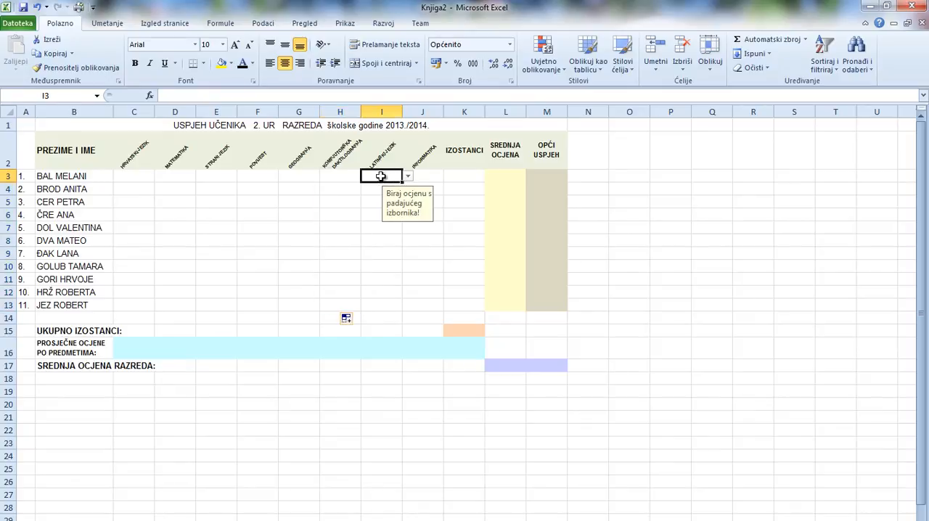
pyautogui.moveTo(403, 182); pyautogui.dragTo(403, 317)
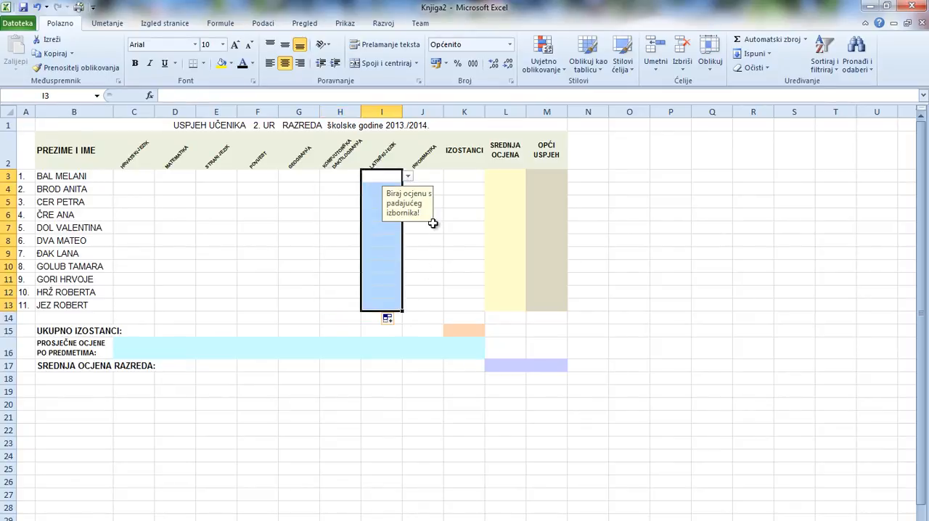
pyautogui.click(429, 177)
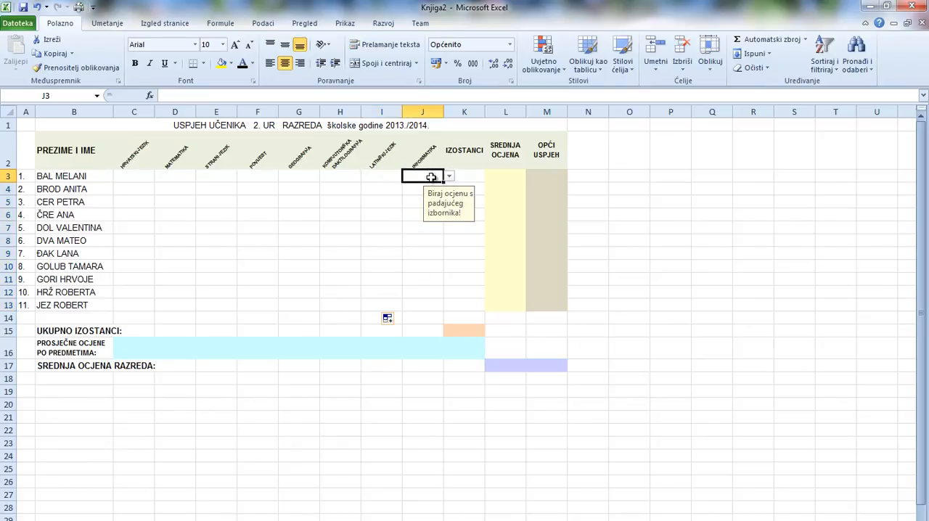
pyautogui.moveTo(444, 182); pyautogui.dragTo(445, 308)
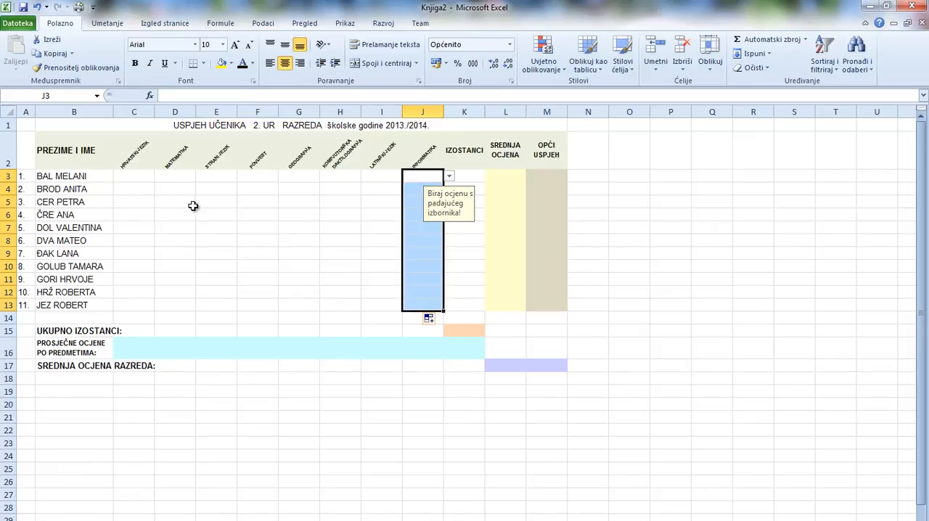
# Check the copied grade drop-down lists in cells D5 and H6 without choosing a grade.
pyautogui.click(193, 204)
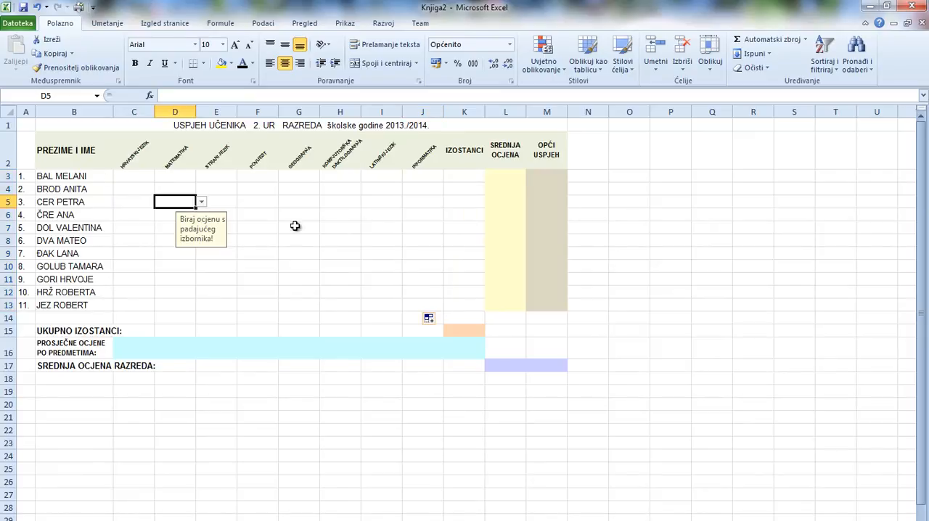
pyautogui.click(203, 205)
pyautogui.click(202, 205)
pyautogui.click(354, 213)
pyautogui.click(367, 216)
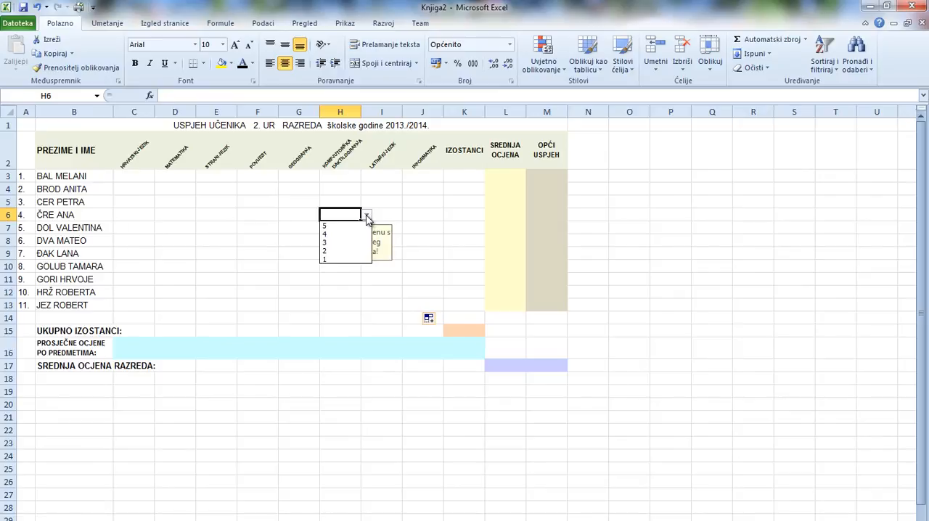
pyautogui.click(366, 217)
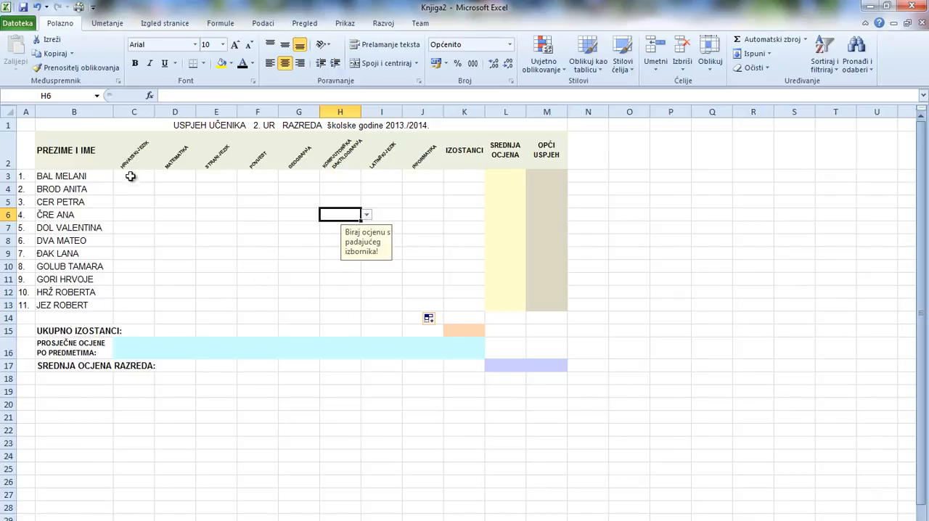
# Clear all data validation settings of C3, check the input message and error alert settings, and apply the change.
pyautogui.click(133, 177)
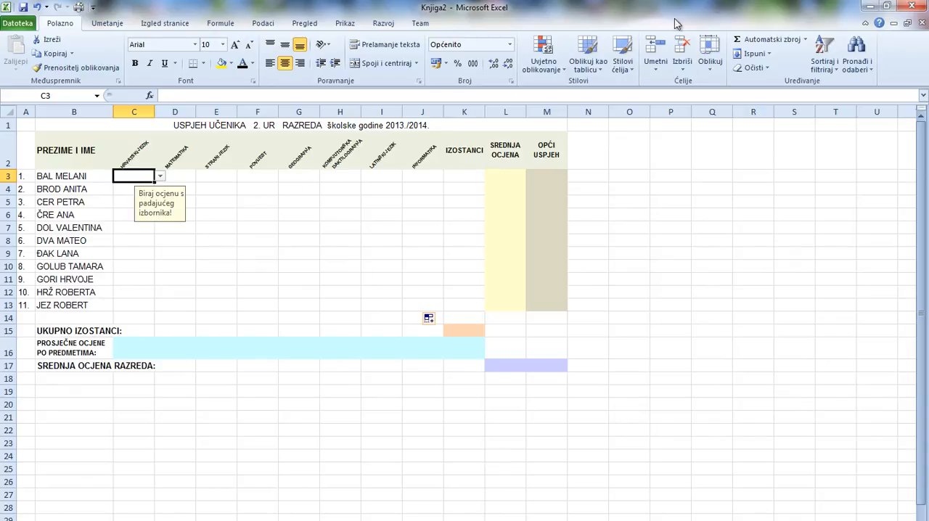
pyautogui.click(262, 24)
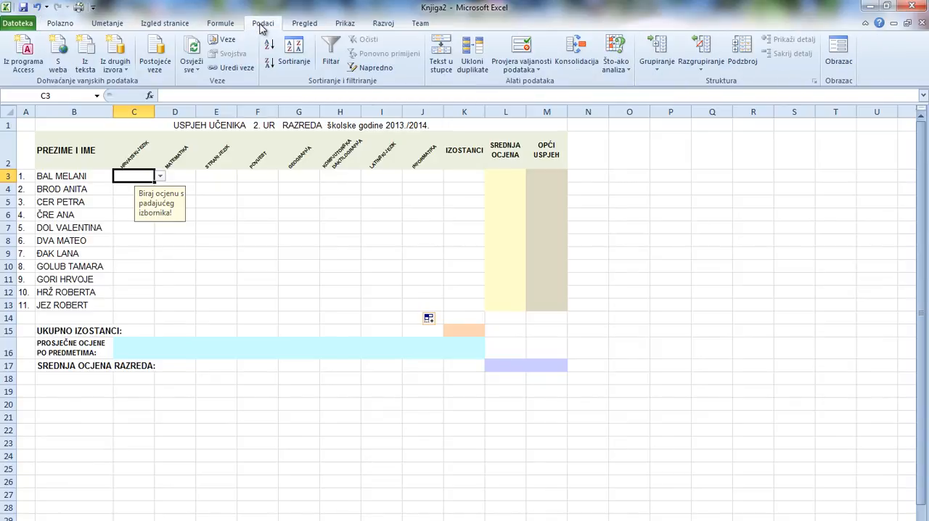
pyautogui.click(541, 72)
pyautogui.click(542, 84)
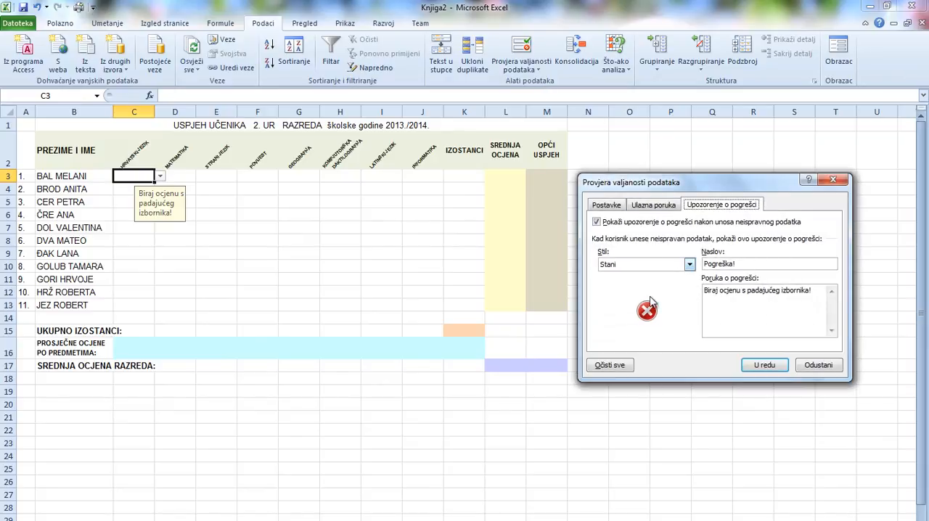
pyautogui.click(607, 206)
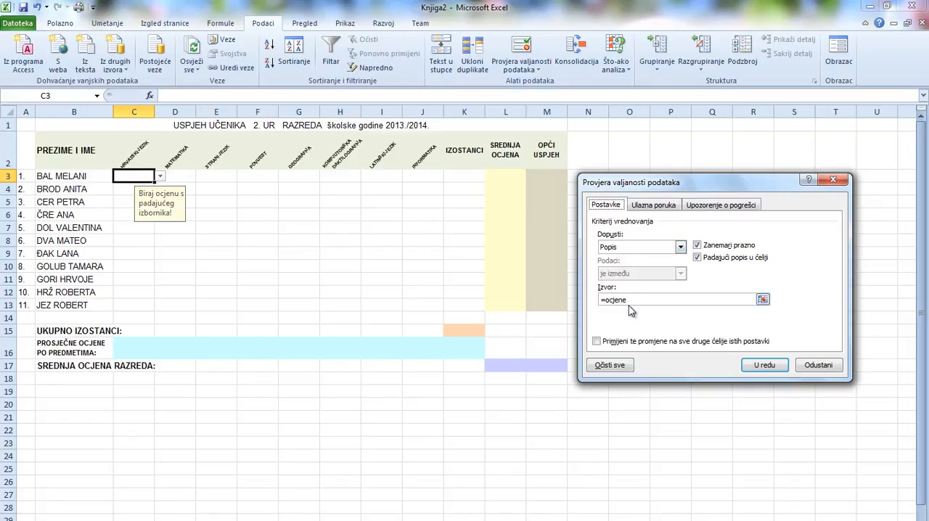
pyautogui.click(610, 366)
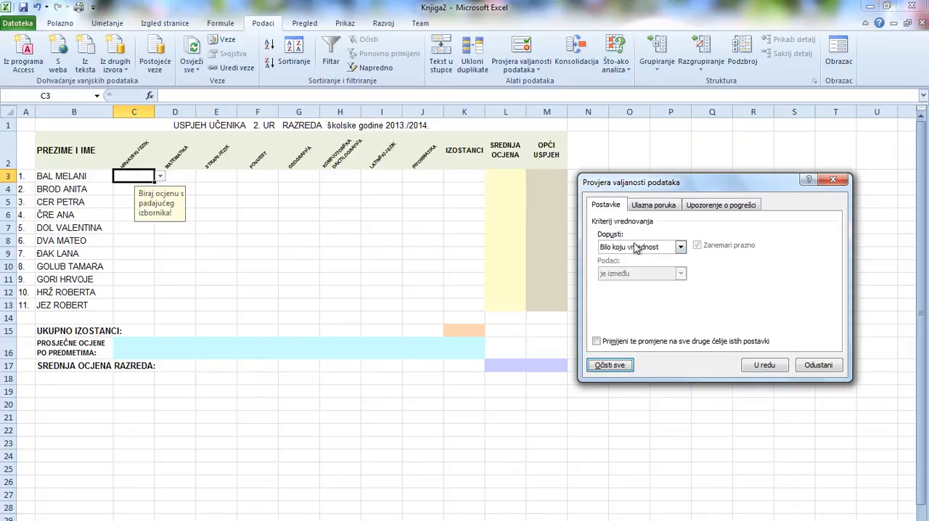
pyautogui.click(662, 206)
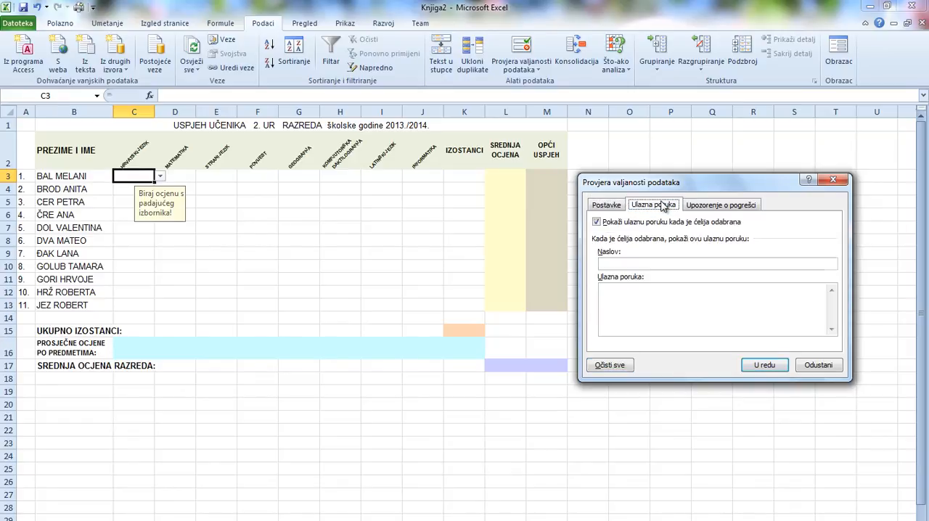
pyautogui.click(715, 208)
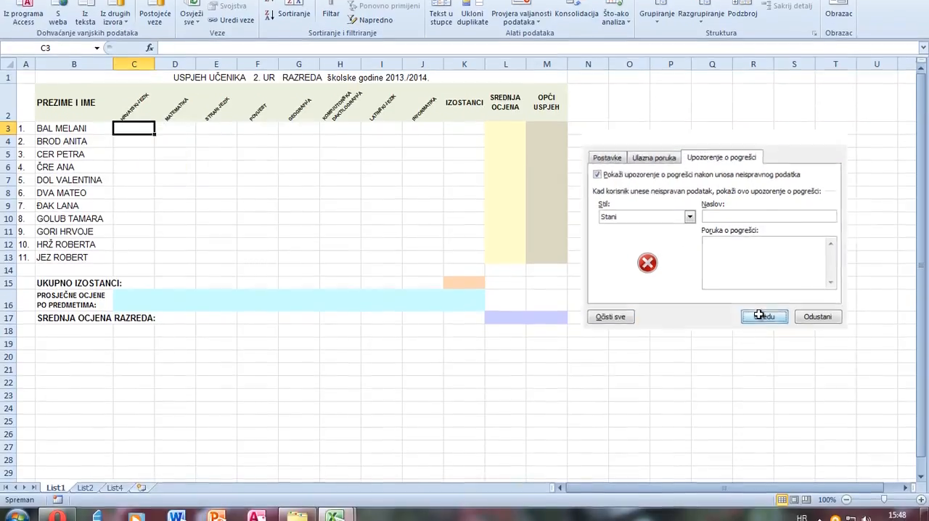
pyautogui.click(760, 349)
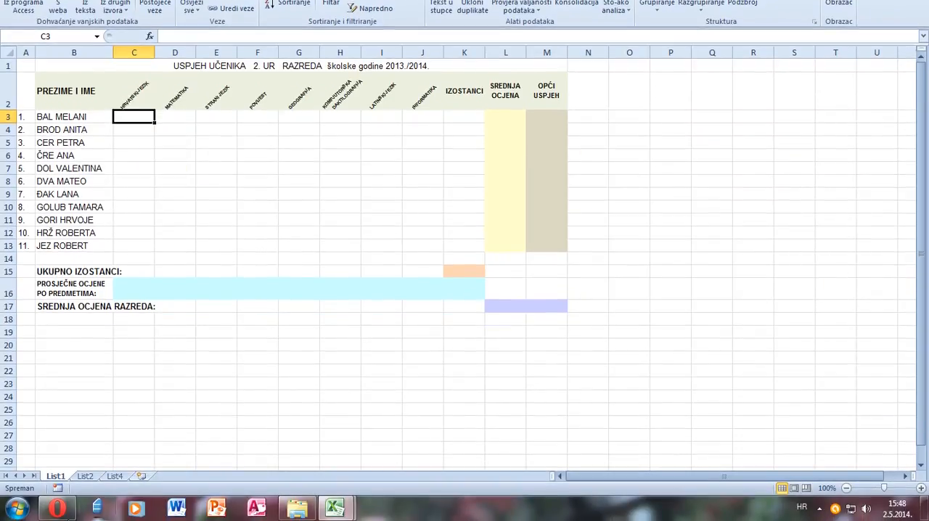
# Delete the grades in A1:A5 of sheet List2 and return to sheet List1.
pyautogui.click(85, 517)
pyautogui.moveTo(44, 72); pyautogui.dragTo(43, 118)
pyautogui.press('Delete')
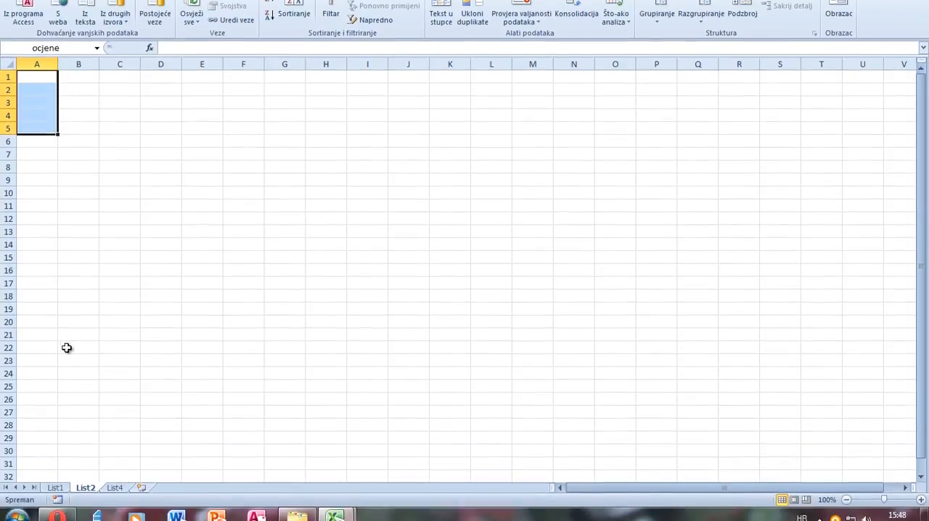
pyautogui.click(58, 476)
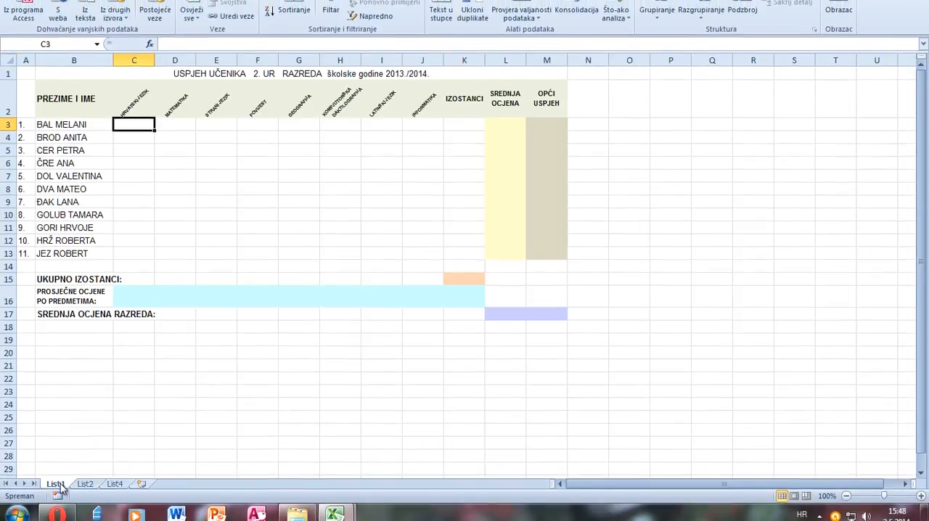